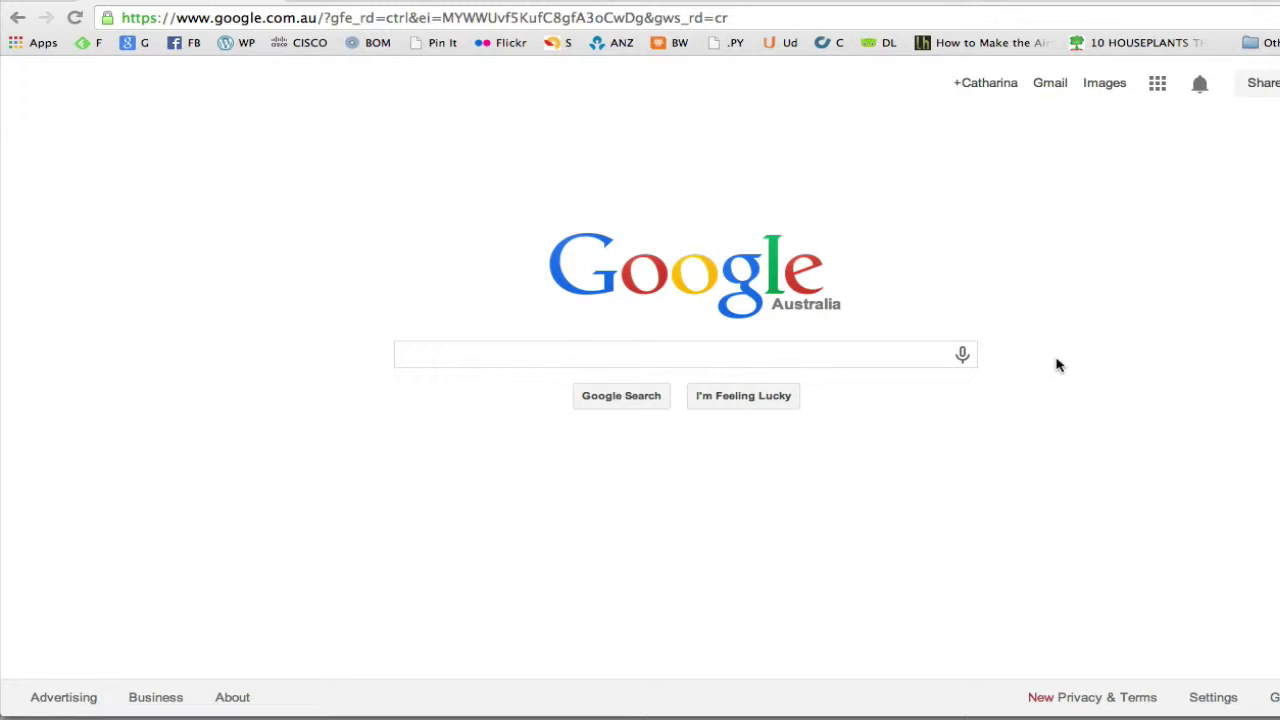
Search Google for 'feedly' and open the feedly.com welcome page from the results.
{"action": "left_click", "coordinate": [731, 359]}
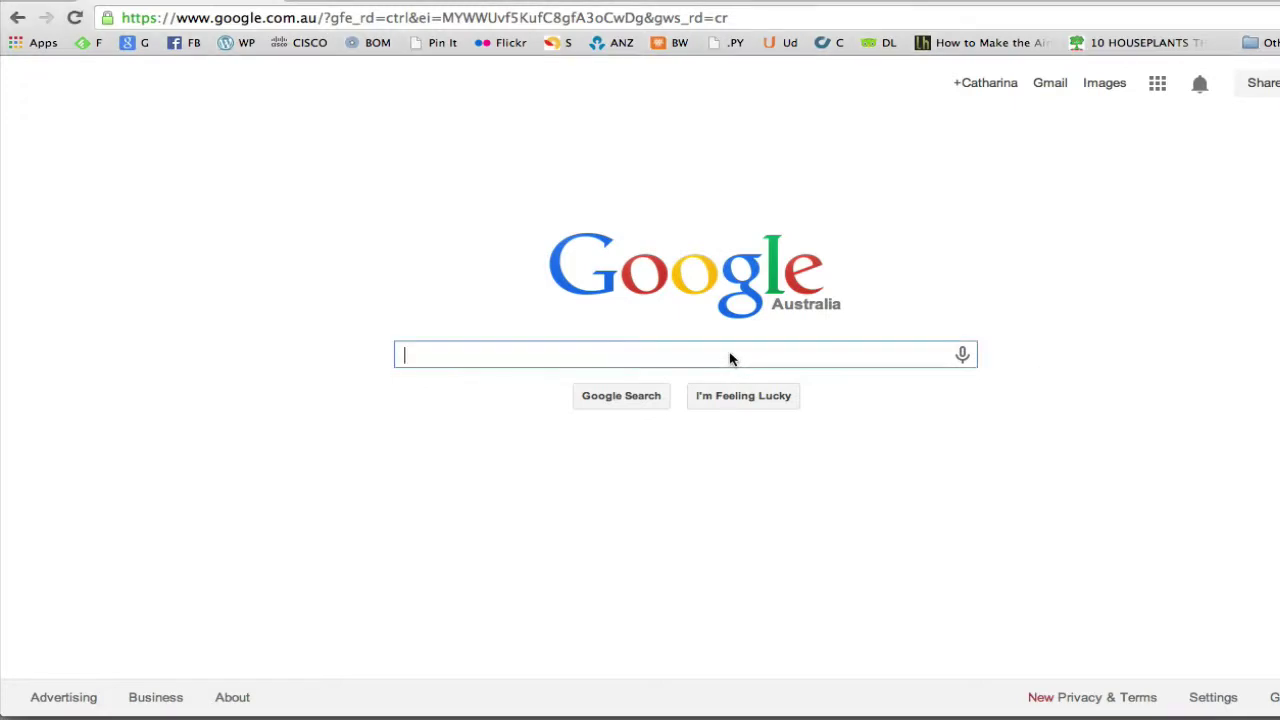
{"action": "type", "text": "feedly"}
{"action": "key", "text": "Return"}
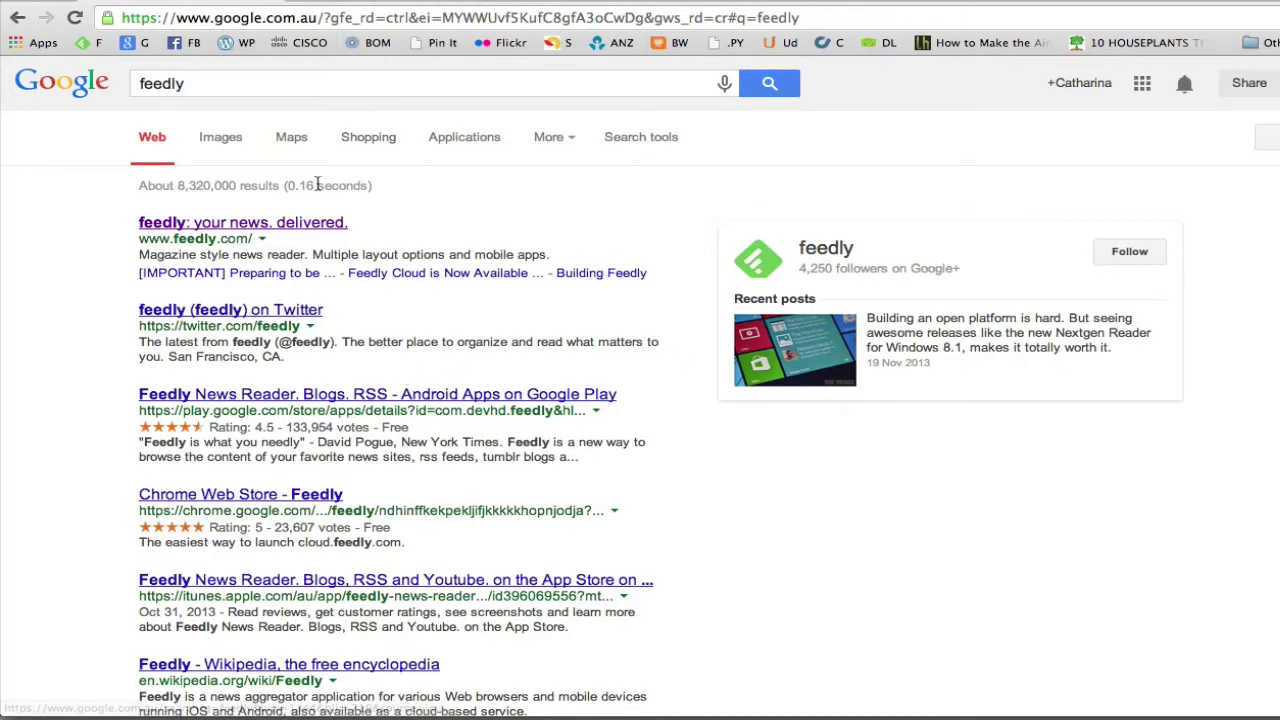
{"action": "left_click", "coordinate": [314, 224]}
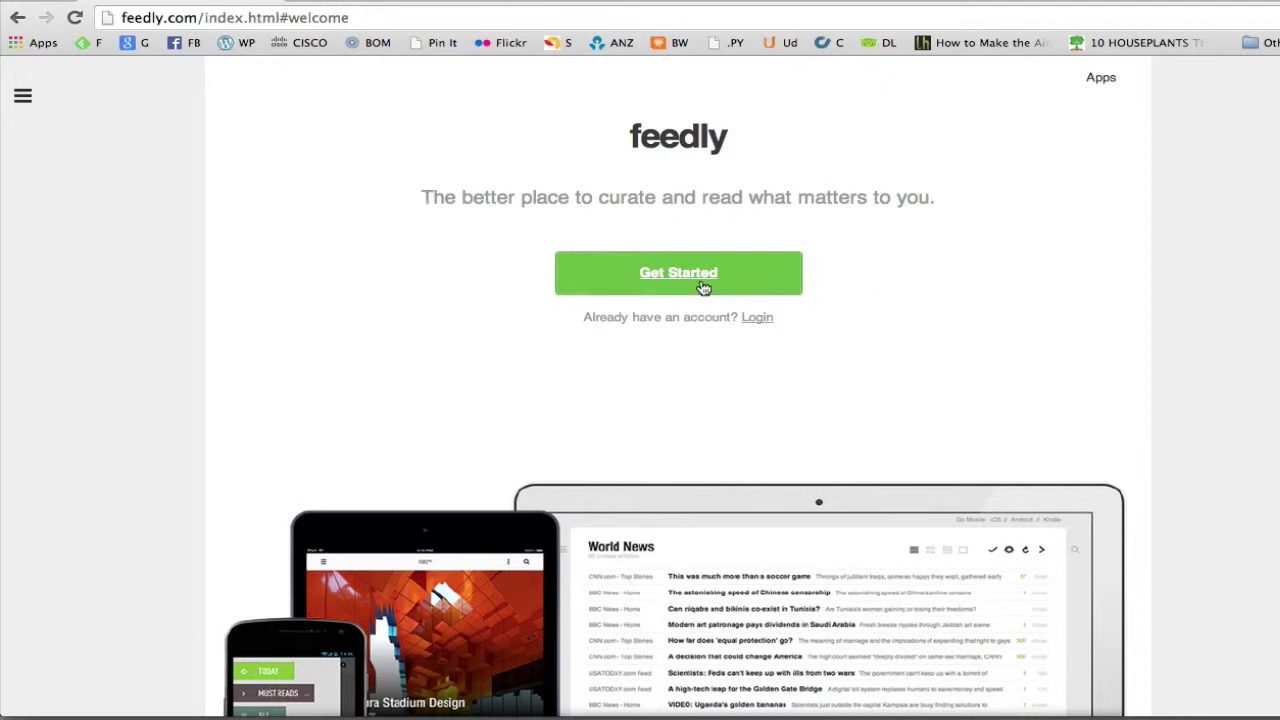
Log in to Feedly with a Google account to reach the Index of categories.
{"action": "mouse_move", "coordinate": [126, 163]}
{"action": "left_click", "coordinate": [757, 318]}
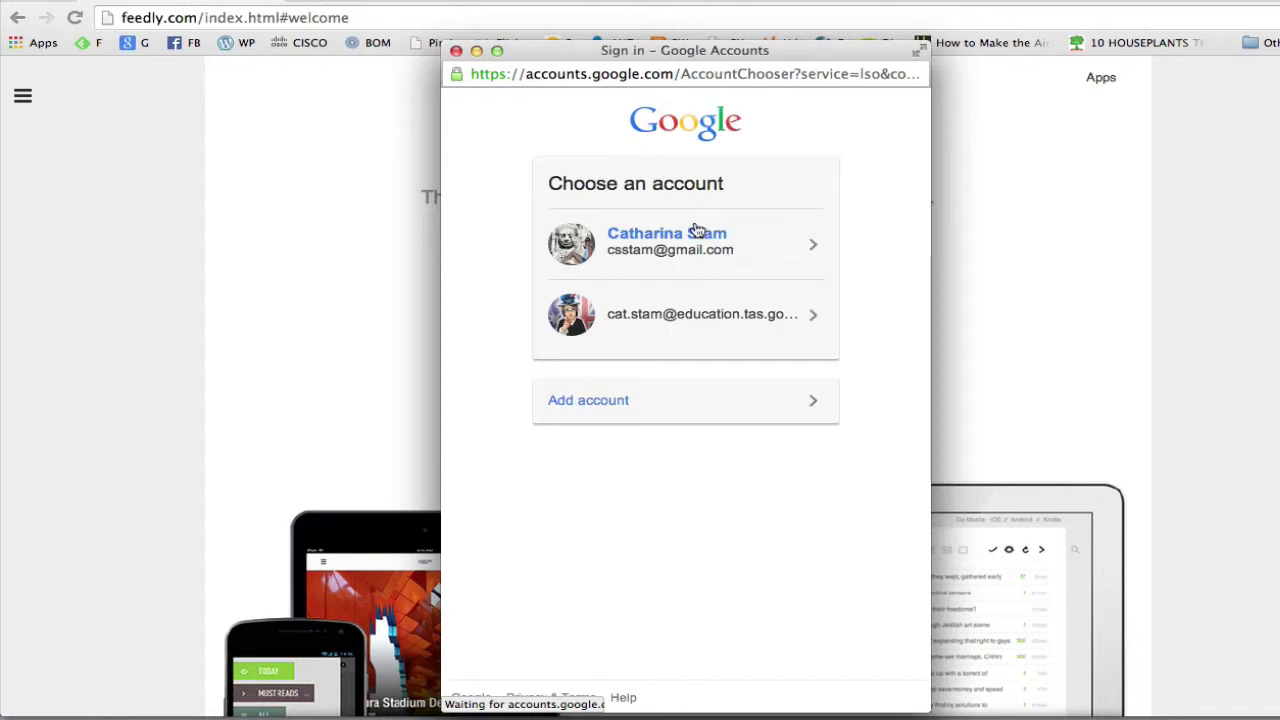
{"action": "left_click", "coordinate": [697, 231]}
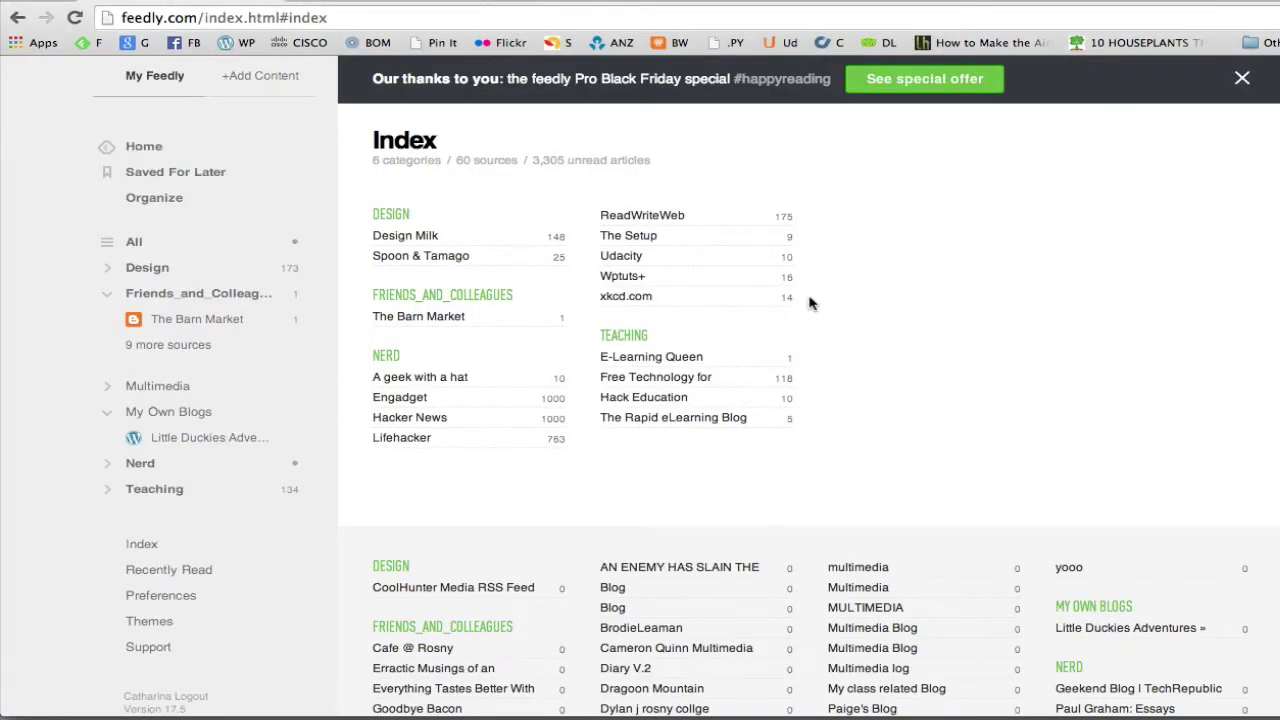
Collapse Friends_and_Colleagues and My Own Blogs, expand Multimedia, and open its articles.
{"action": "left_click", "coordinate": [108, 295]}
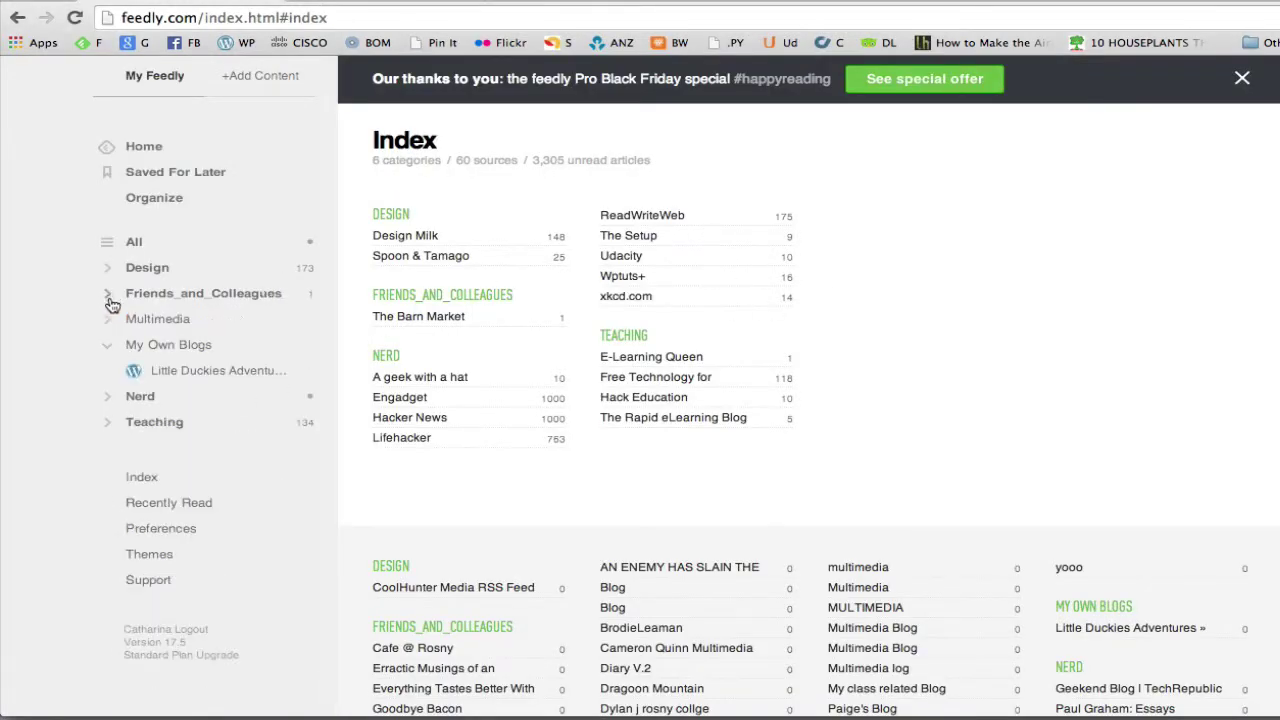
{"action": "left_click", "coordinate": [109, 345]}
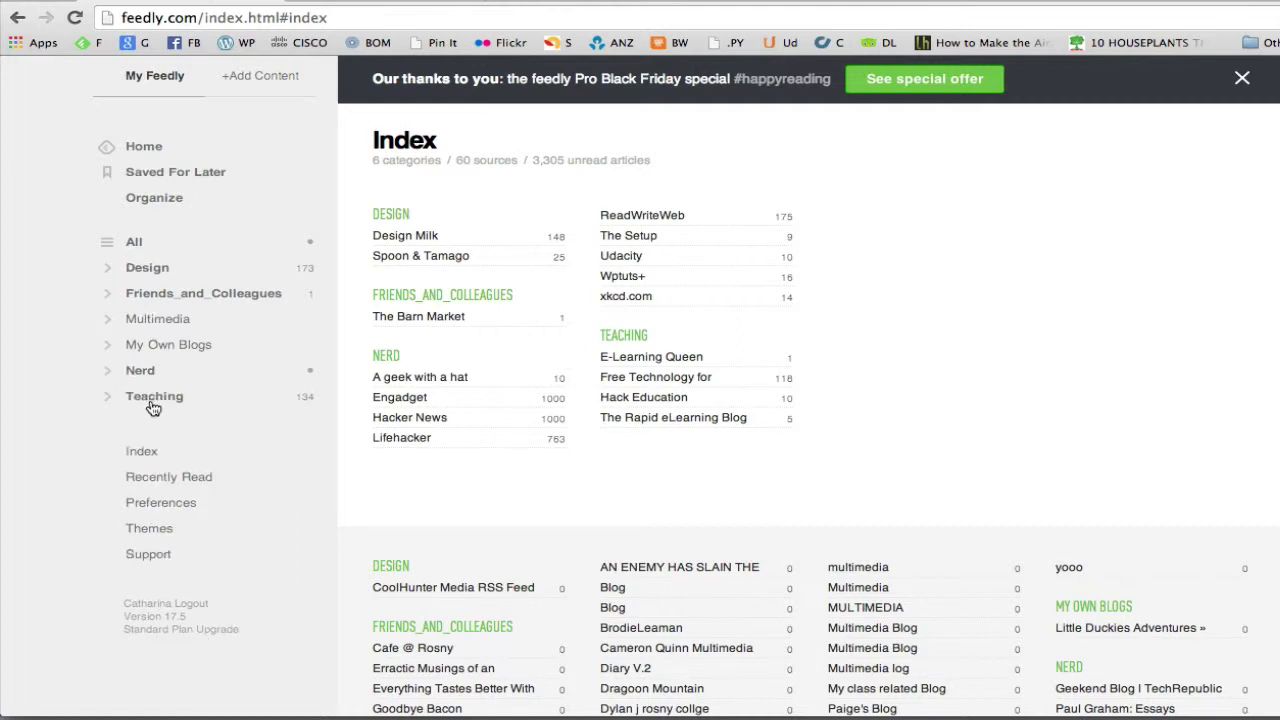
{"action": "left_click", "coordinate": [110, 326]}
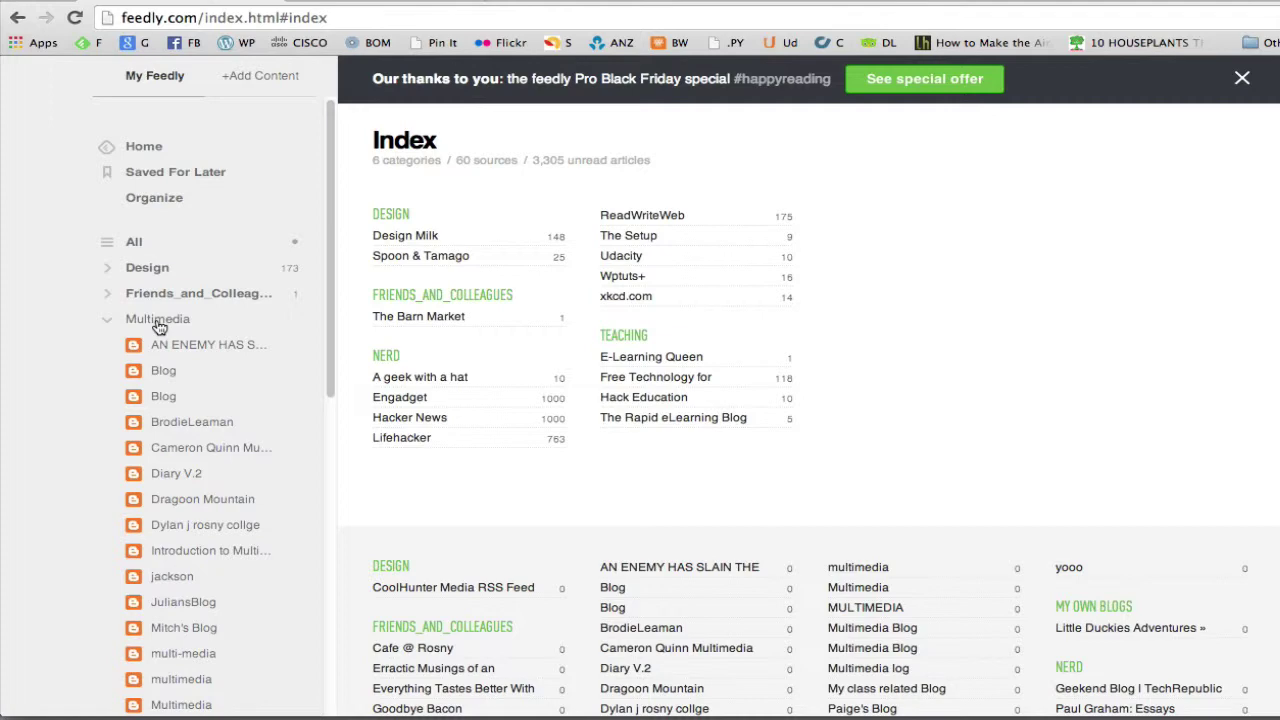
{"action": "left_click", "coordinate": [109, 321]}
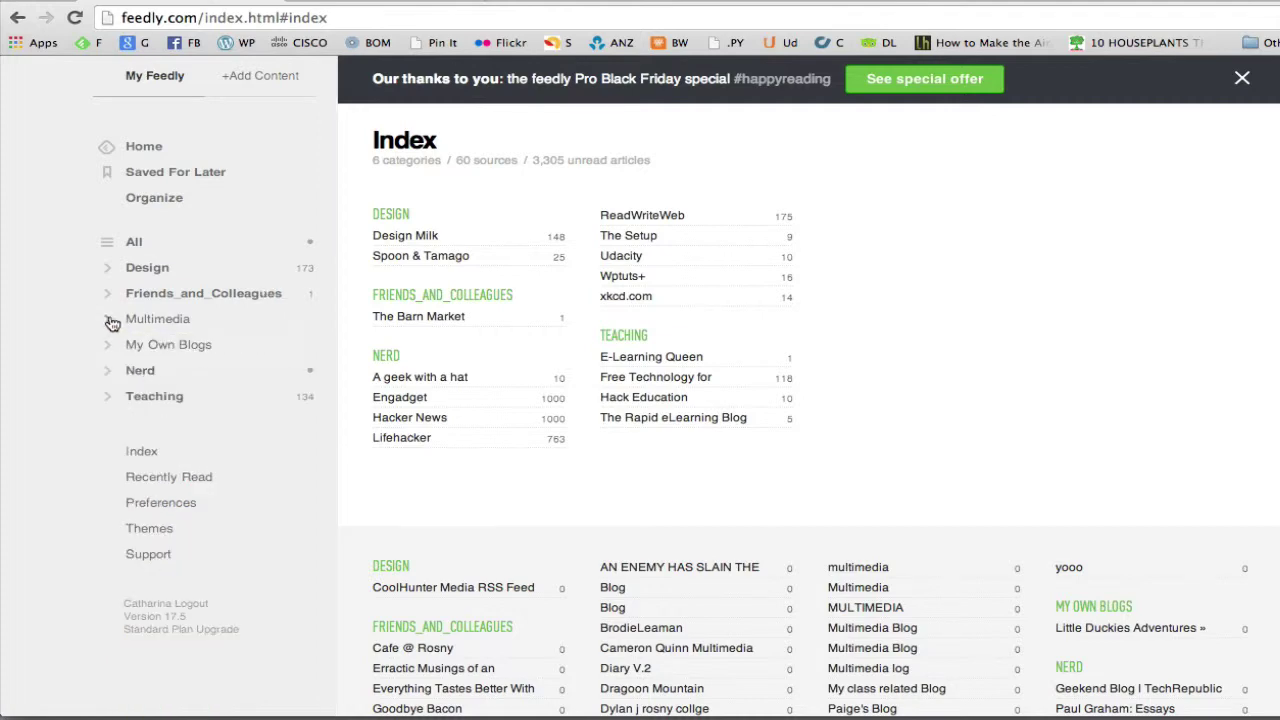
{"action": "left_click", "coordinate": [110, 322]}
{"action": "scroll", "coordinate": [103, 320], "scroll_direction": "down", "scroll_amount": 6}
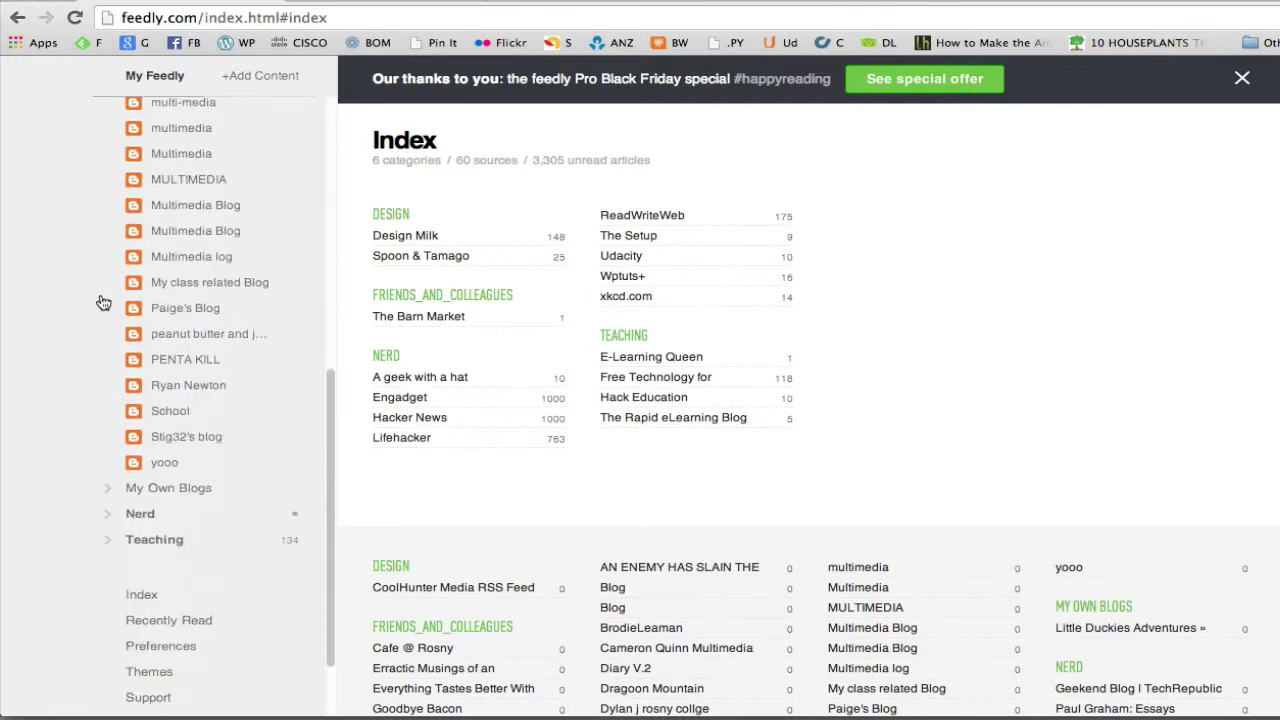
{"action": "scroll", "coordinate": [103, 303], "scroll_direction": "up", "scroll_amount": 4}
{"action": "scroll", "coordinate": [103, 303], "scroll_direction": "up", "scroll_amount": 4}
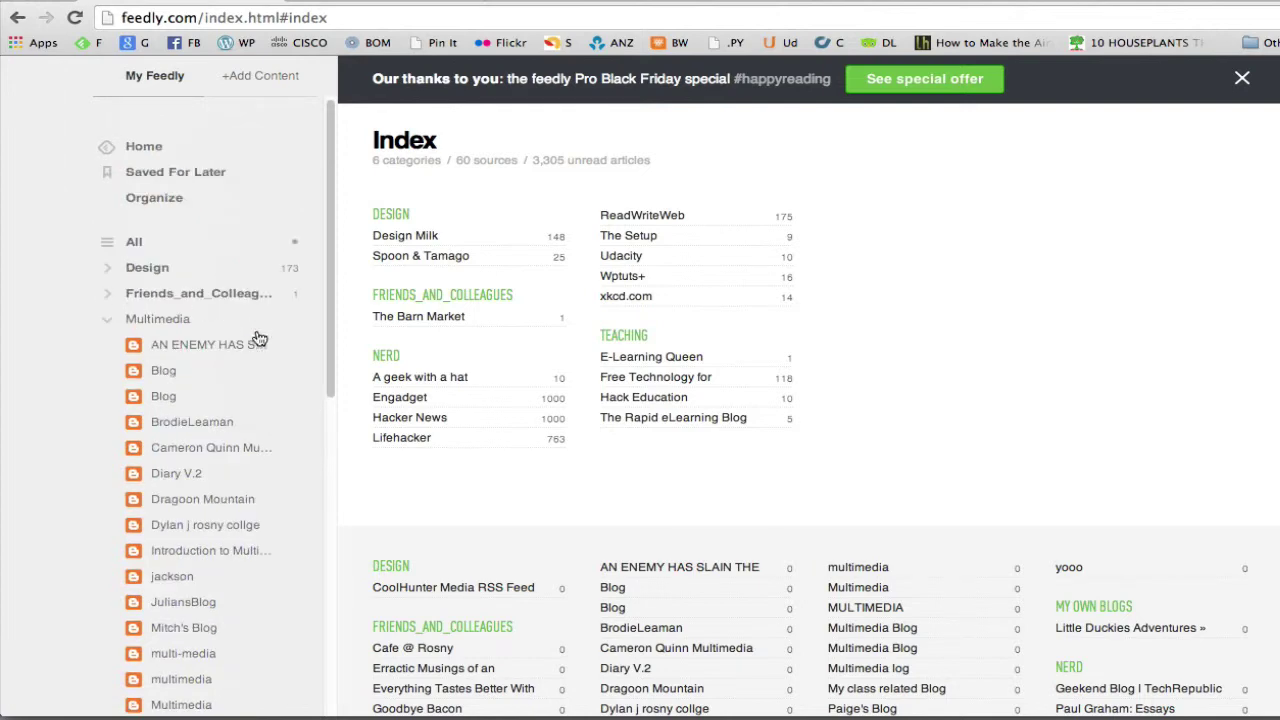
{"action": "left_click", "coordinate": [164, 326]}
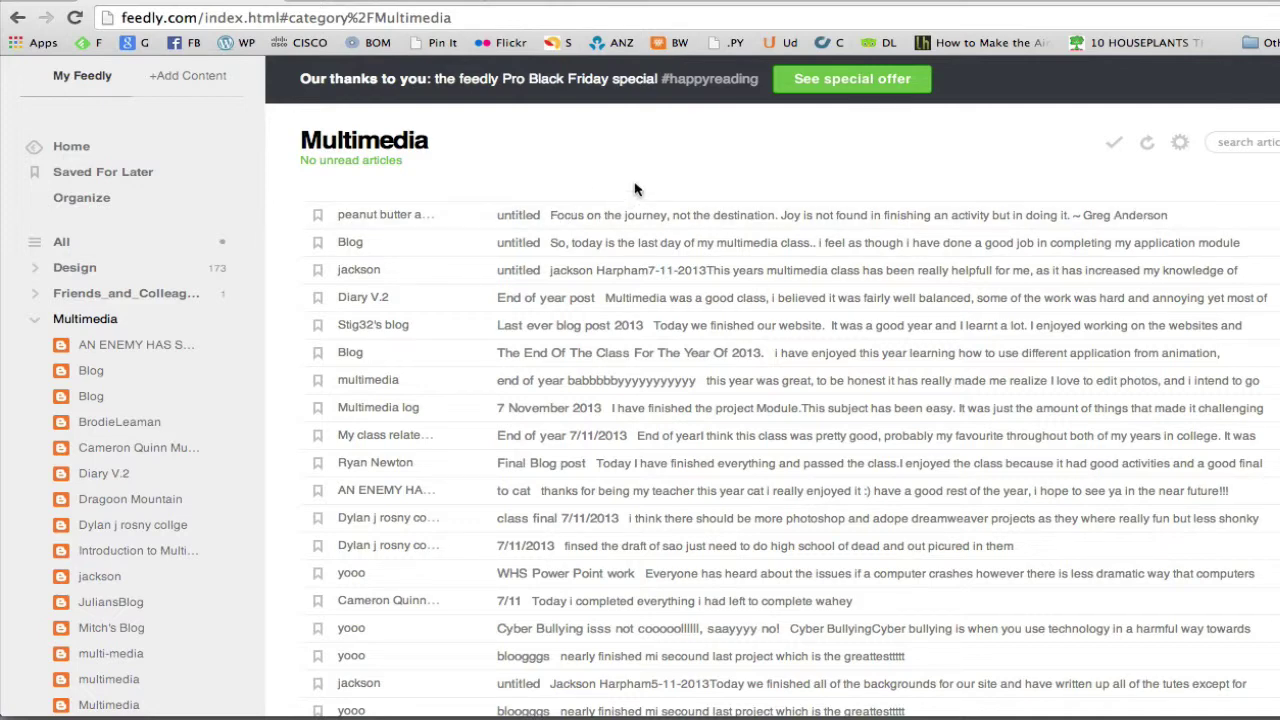
Browse the Multimedia articles, then open the BrodieLeaman blog feed from the sidebar.
{"action": "scroll", "coordinate": [634, 189], "scroll_direction": "down", "scroll_amount": 2}
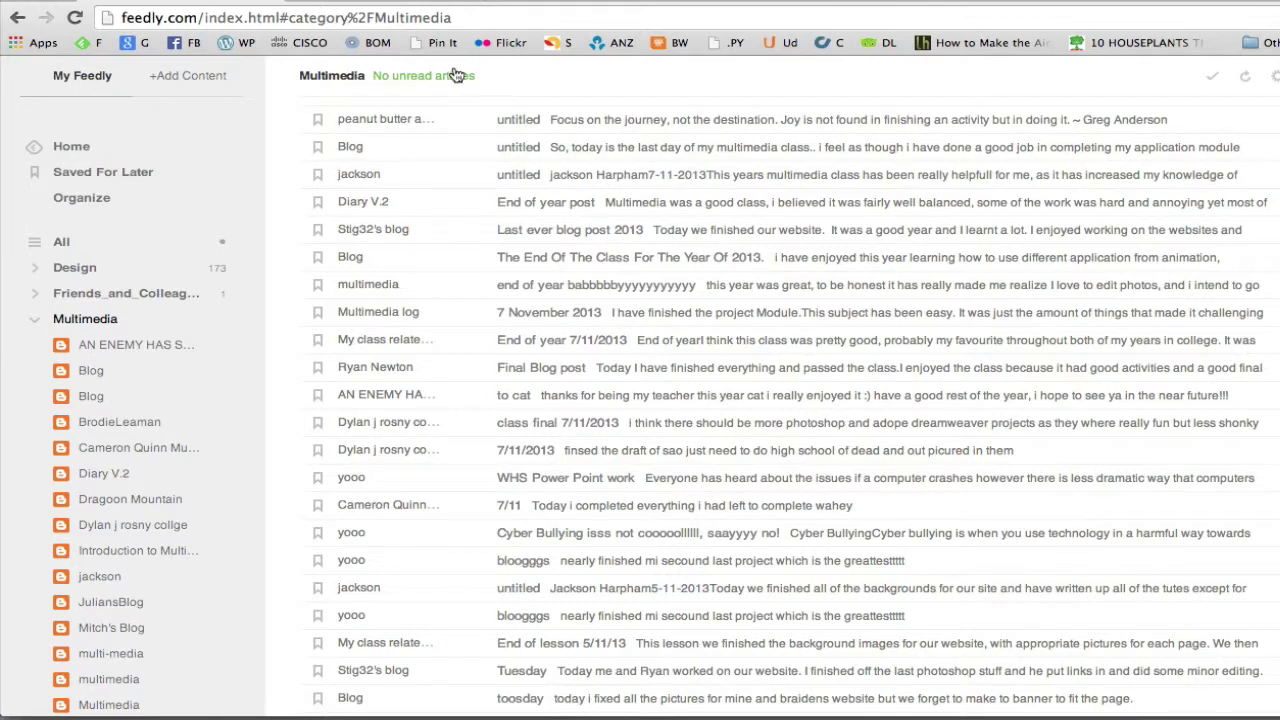
{"action": "scroll", "coordinate": [670, 286], "scroll_direction": "down", "scroll_amount": 4}
{"action": "scroll", "coordinate": [643, 294], "scroll_direction": "up", "scroll_amount": 6}
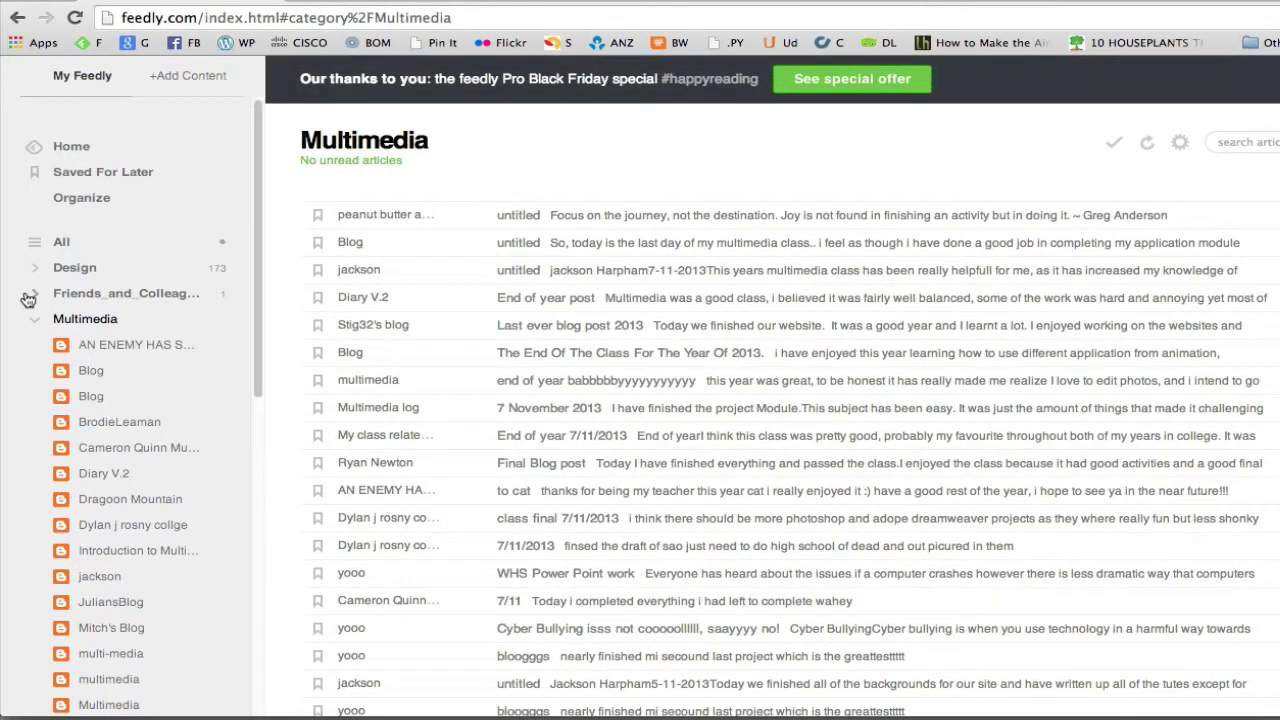
{"action": "left_click", "coordinate": [100, 423]}
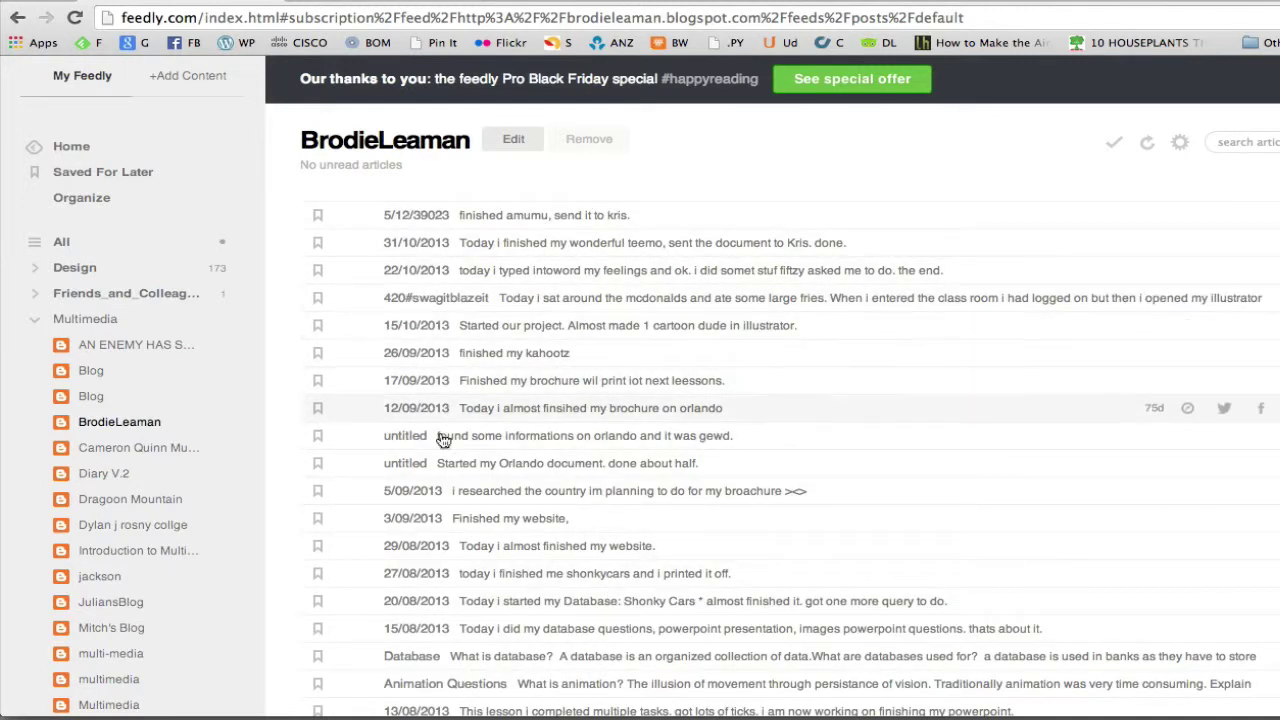
Show JuliansBlog as Title Only, Magazine, then Cards, and return to Multimedia.
{"action": "left_click", "coordinate": [105, 602]}
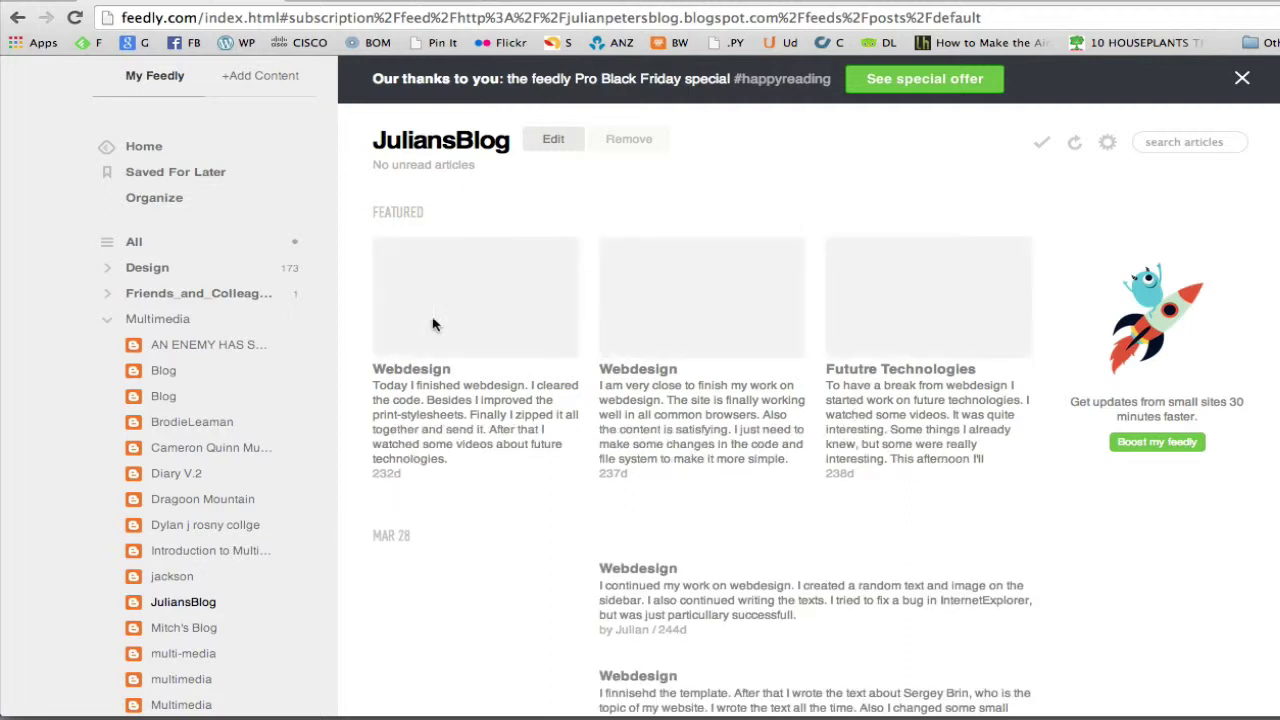
{"action": "left_click", "coordinate": [1107, 143]}
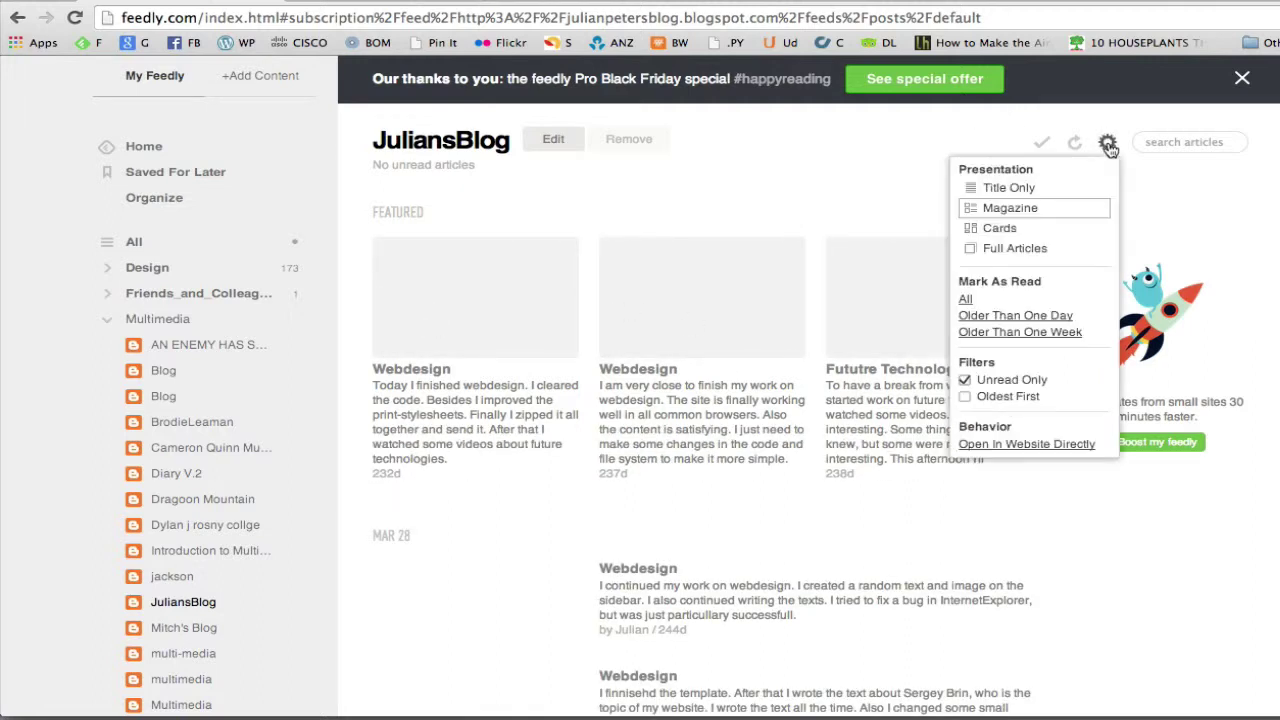
{"action": "left_click", "coordinate": [1060, 189]}
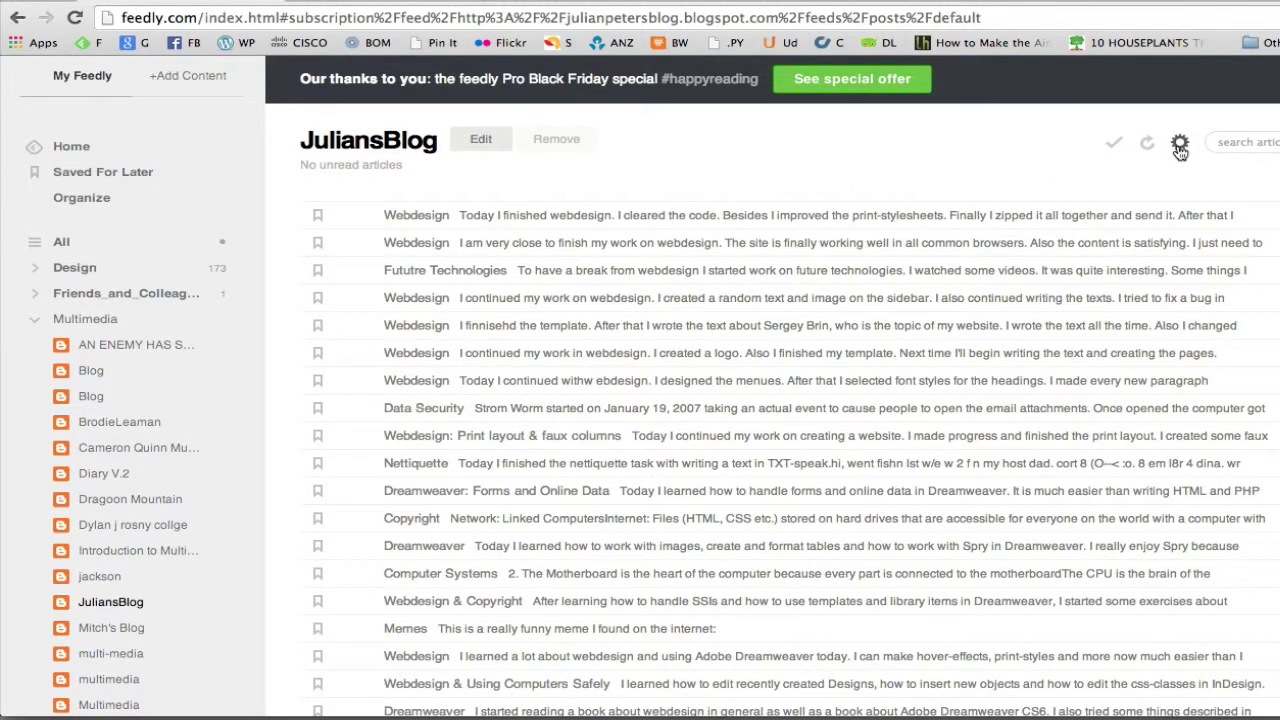
{"action": "left_click", "coordinate": [1181, 145]}
{"action": "left_click", "coordinate": [1080, 220]}
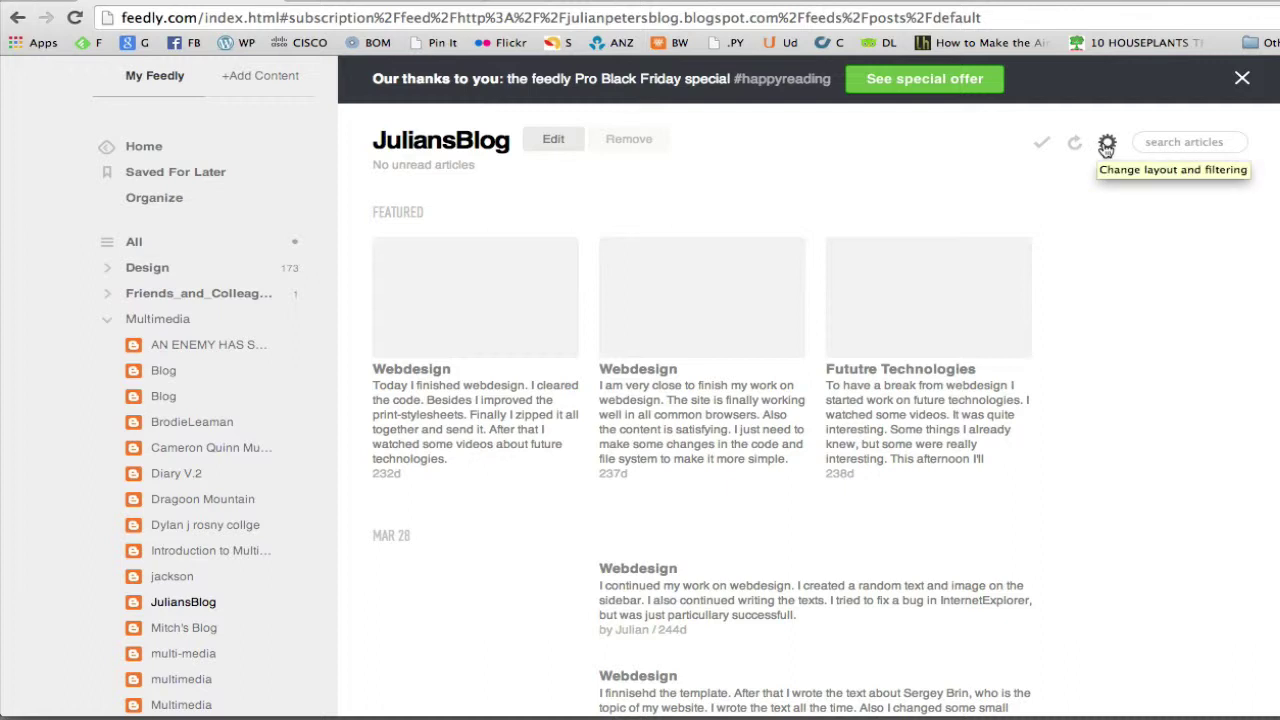
{"action": "left_click", "coordinate": [1107, 146]}
{"action": "left_click", "coordinate": [1020, 228]}
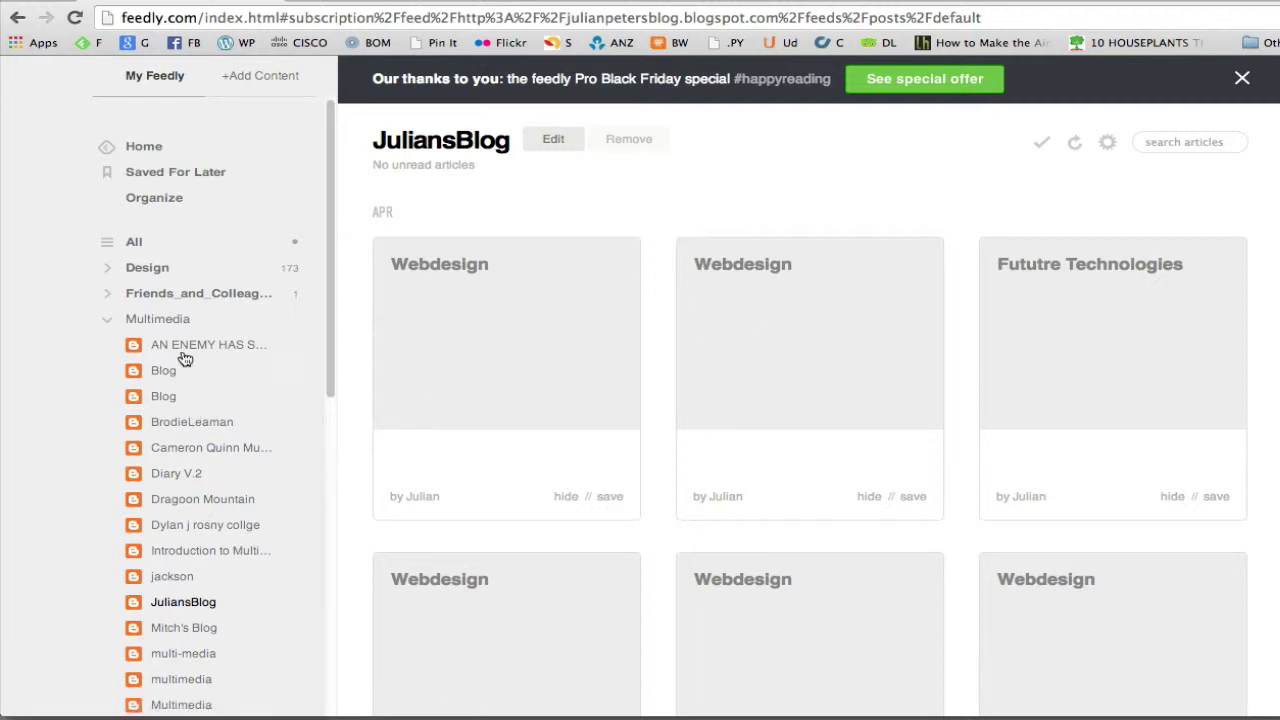
{"action": "left_click", "coordinate": [163, 320]}
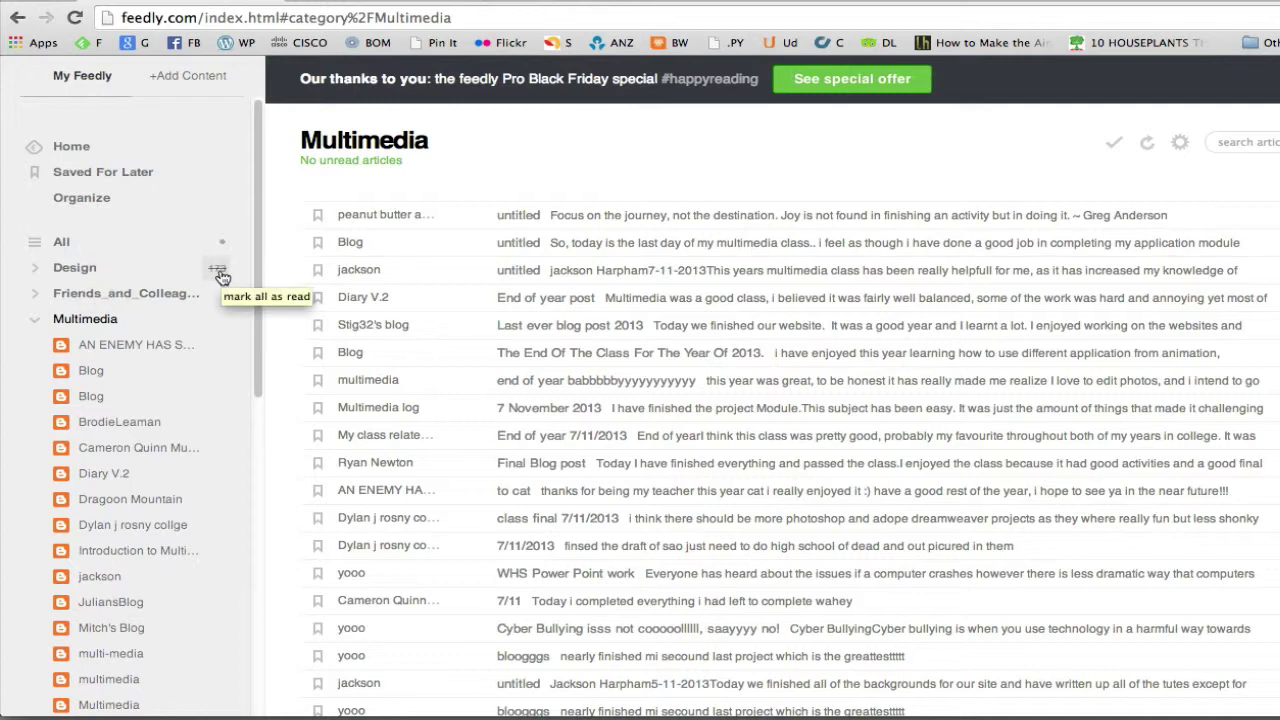
Open the Design category in the Magazine layout and scroll through its articles.
{"action": "left_click", "coordinate": [104, 272]}
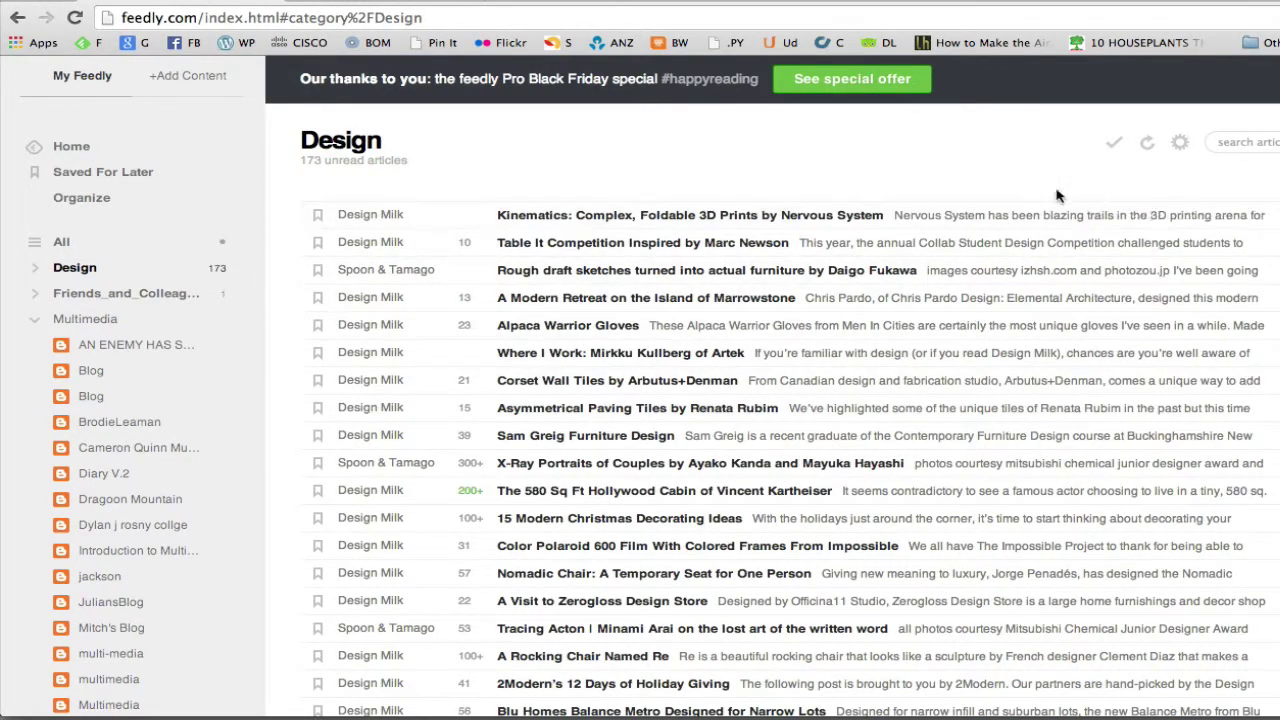
{"action": "left_click", "coordinate": [1180, 142]}
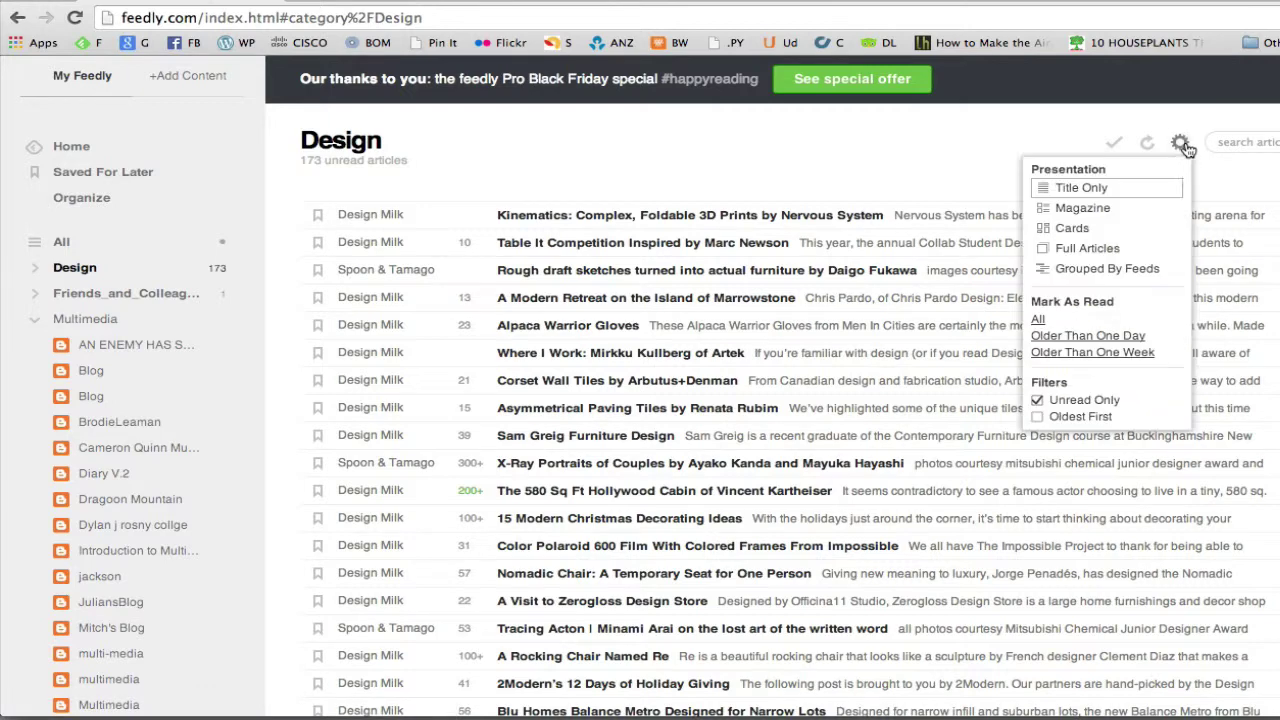
{"action": "left_click", "coordinate": [1085, 207]}
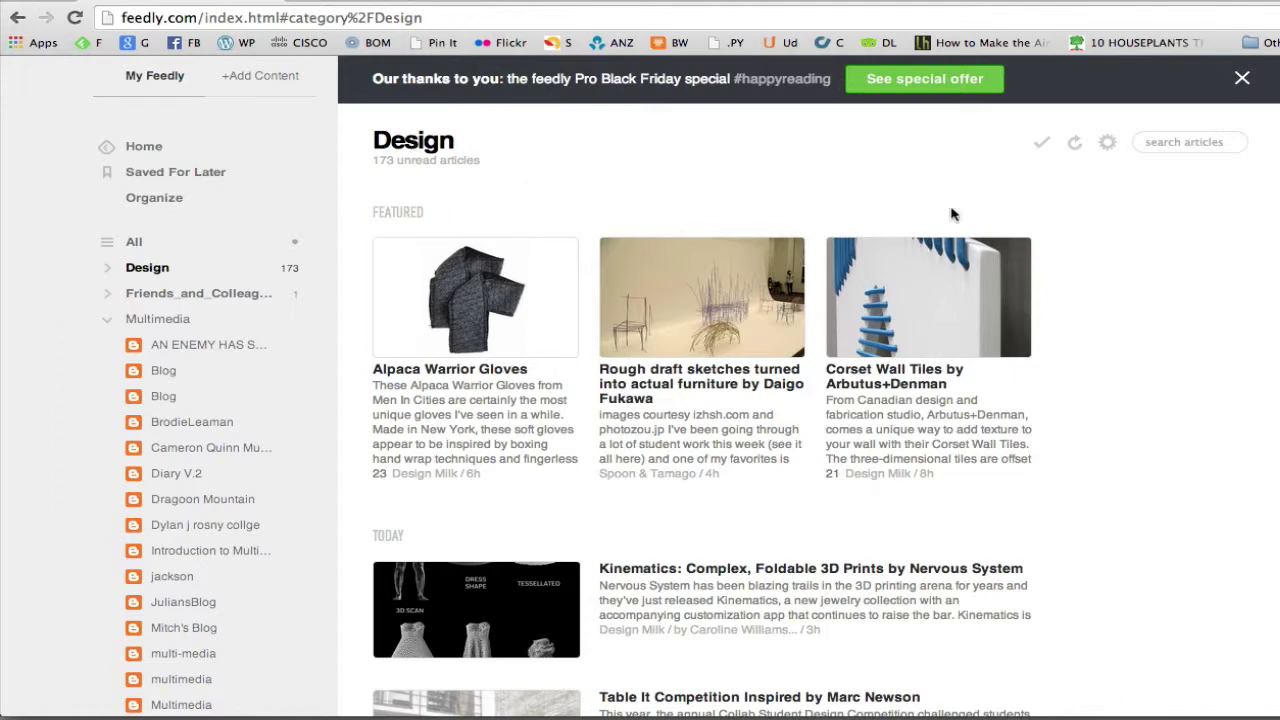
{"action": "scroll", "coordinate": [1040, 262], "scroll_direction": "down", "scroll_amount": 3}
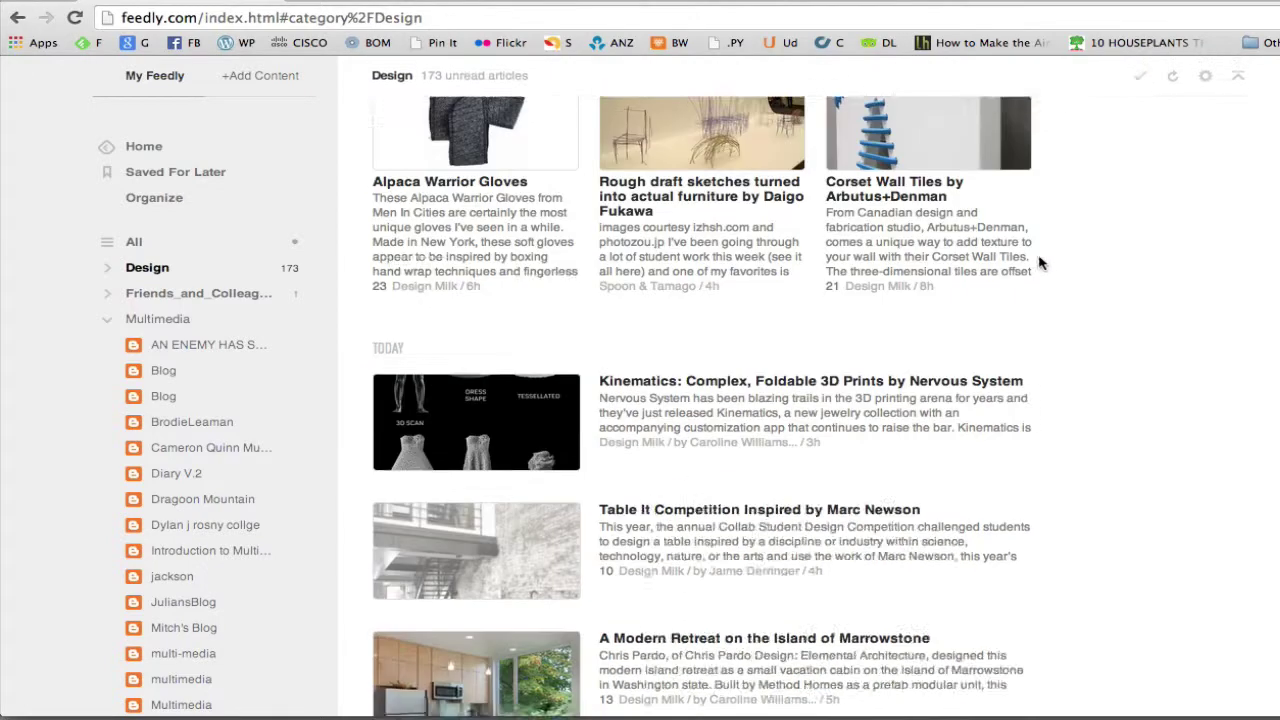
{"action": "scroll", "coordinate": [1040, 262], "scroll_direction": "down", "scroll_amount": 2}
{"action": "scroll", "coordinate": [1033, 264], "scroll_direction": "down", "scroll_amount": 5}
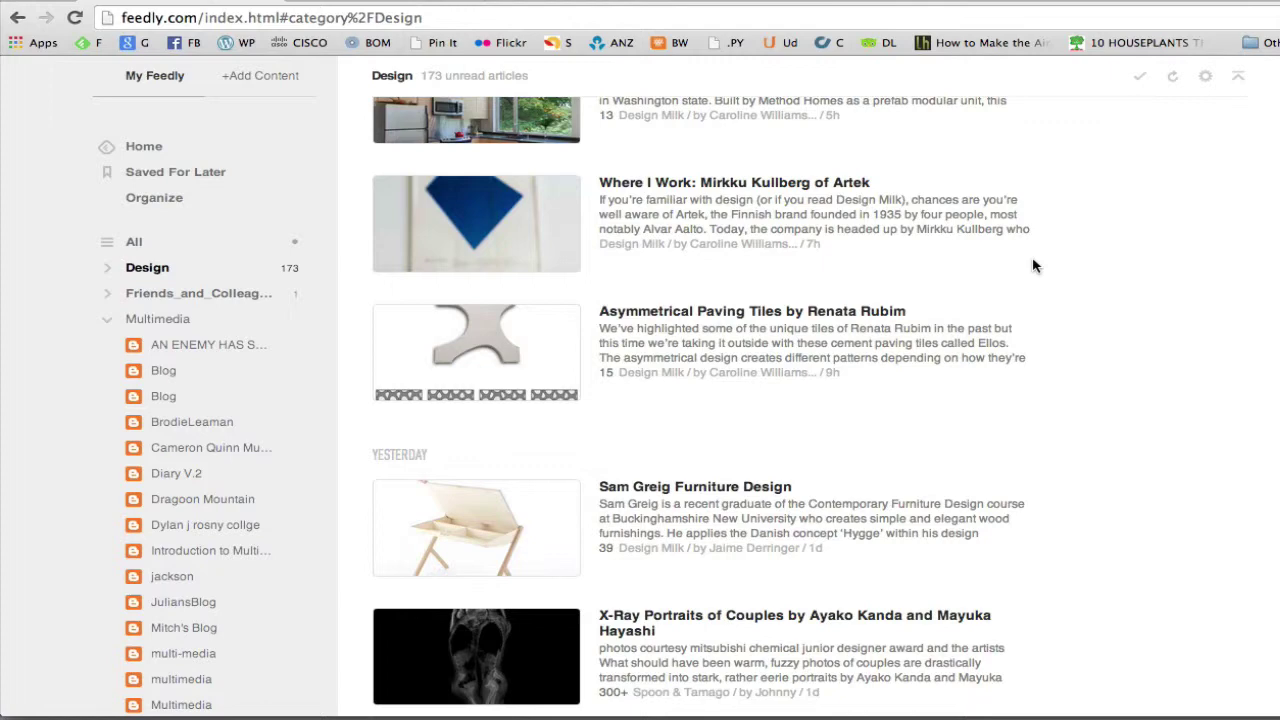
{"action": "scroll", "coordinate": [1034, 264], "scroll_direction": "up", "scroll_amount": 6}
{"action": "scroll", "coordinate": [790, 250], "scroll_direction": "up", "scroll_amount": 5}
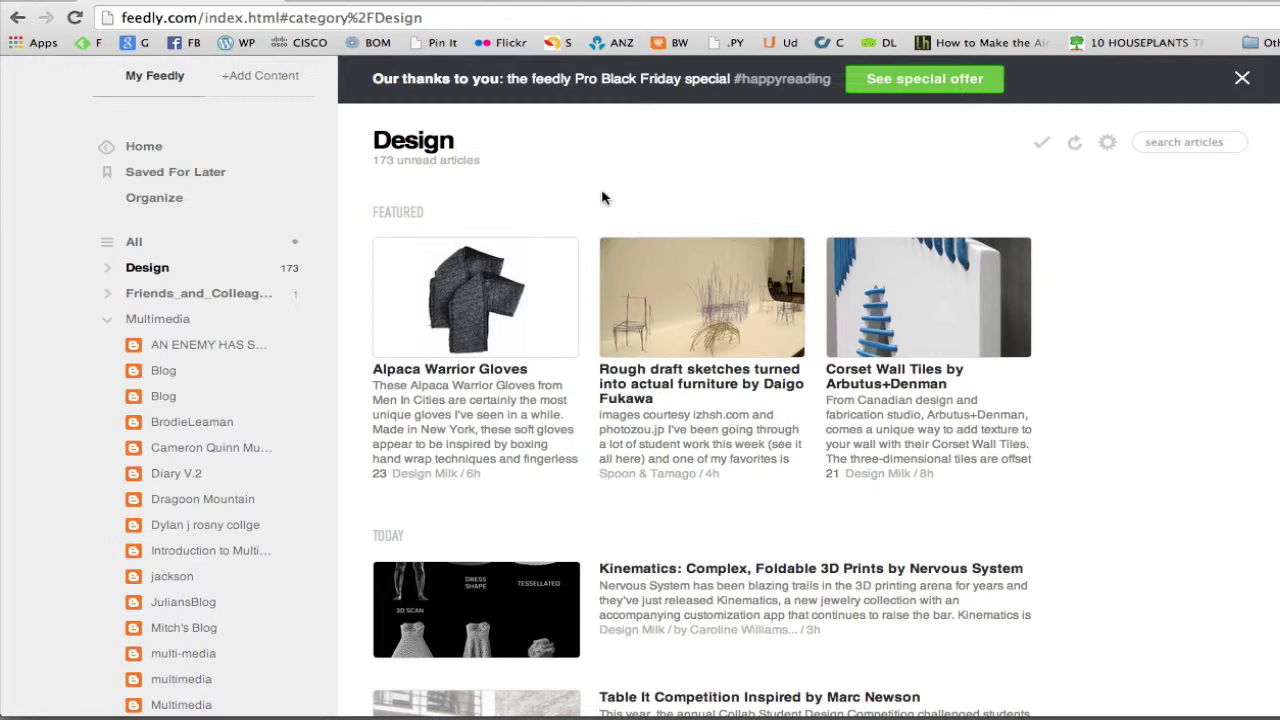
Collapse the Multimedia folder and browse #gaming feeds in Add Content.
{"action": "left_click", "coordinate": [107, 319]}
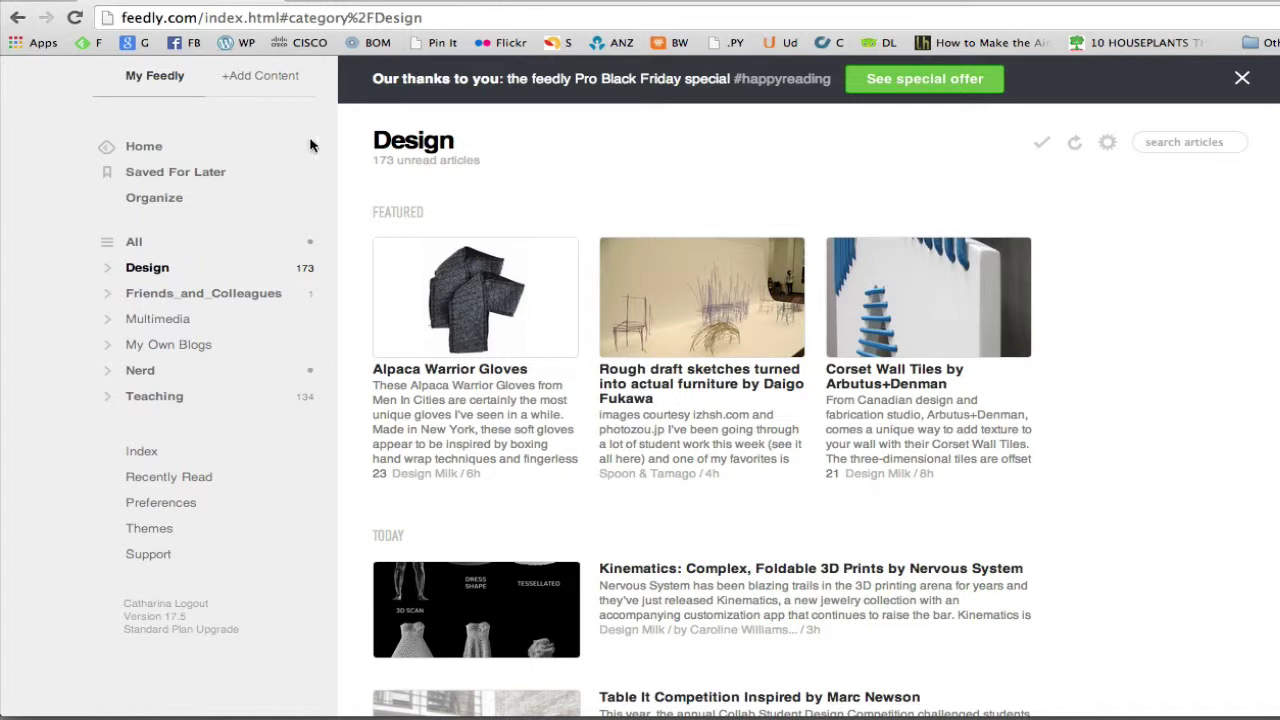
{"action": "left_click", "coordinate": [268, 83]}
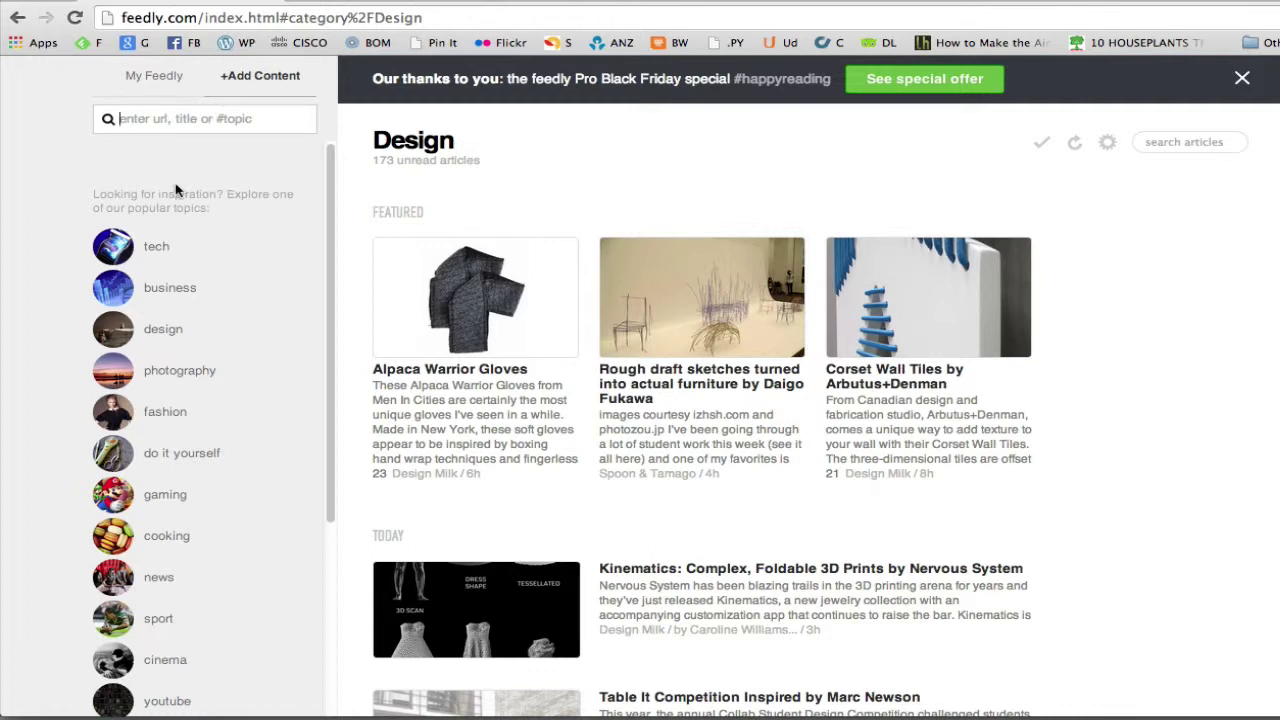
{"action": "scroll", "coordinate": [195, 228], "scroll_direction": "down", "scroll_amount": 2}
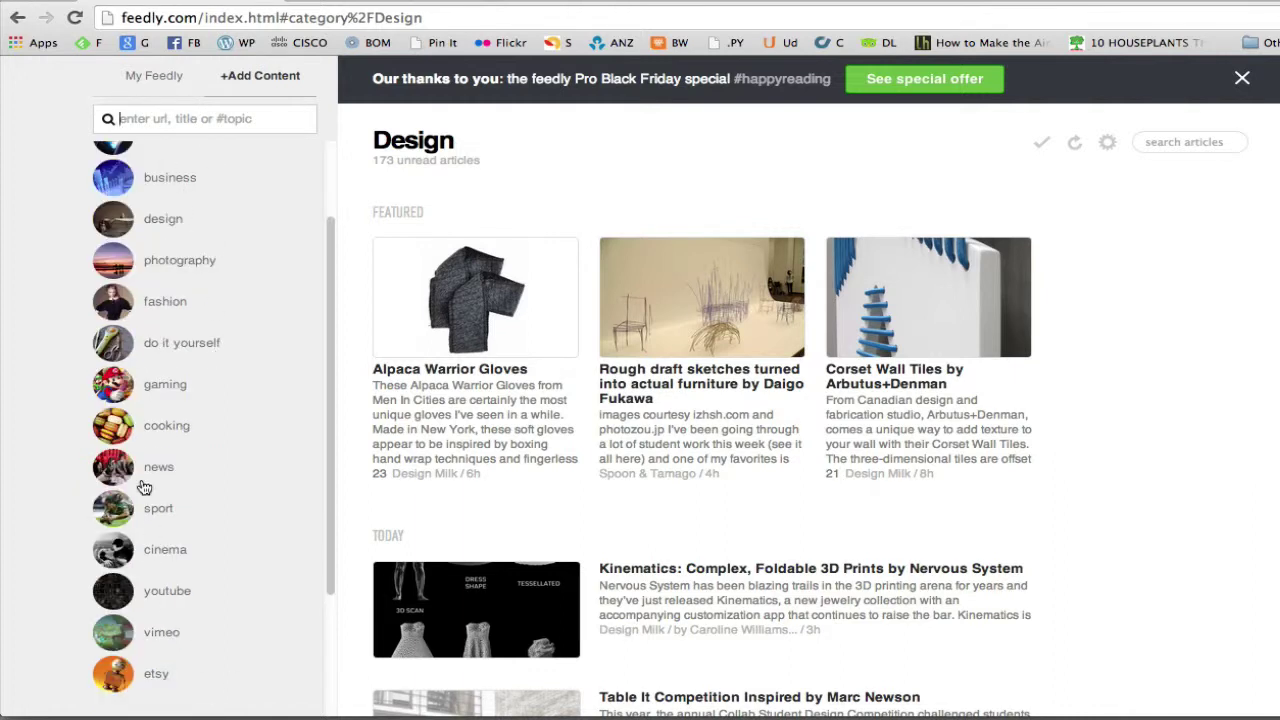
{"action": "scroll", "coordinate": [170, 400], "scroll_direction": "up", "scroll_amount": 2}
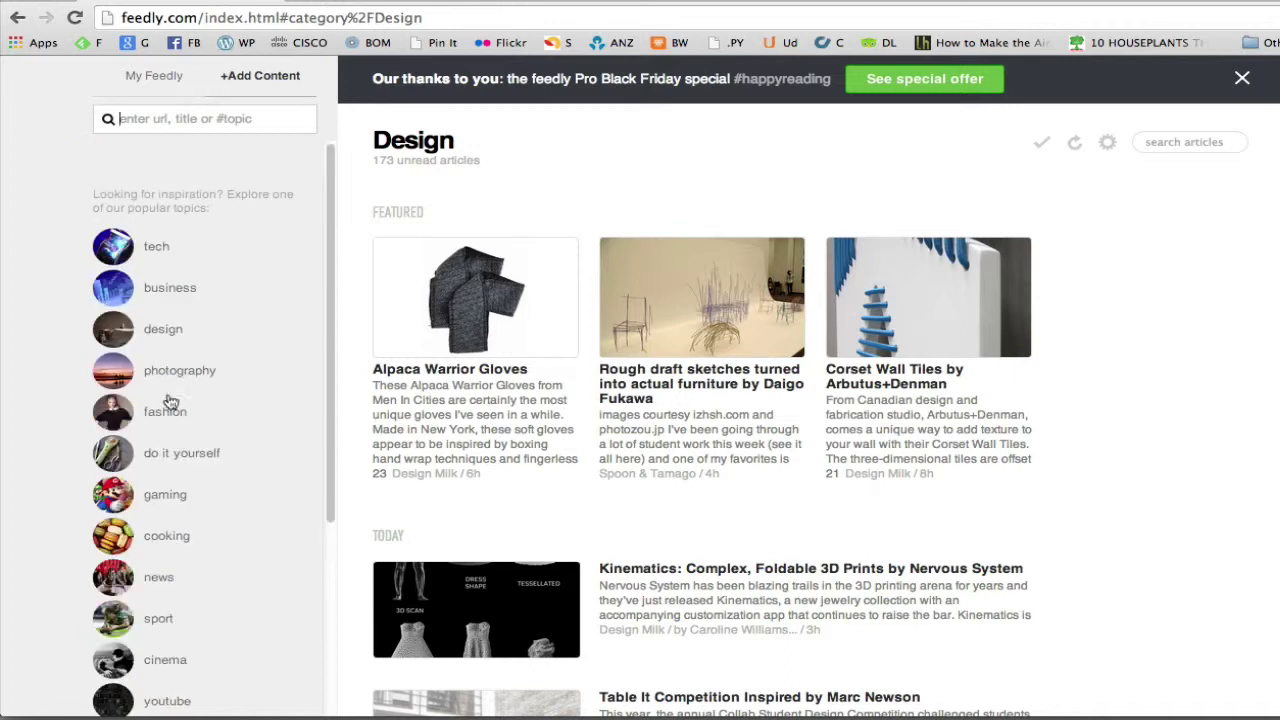
{"action": "left_click", "coordinate": [166, 494]}
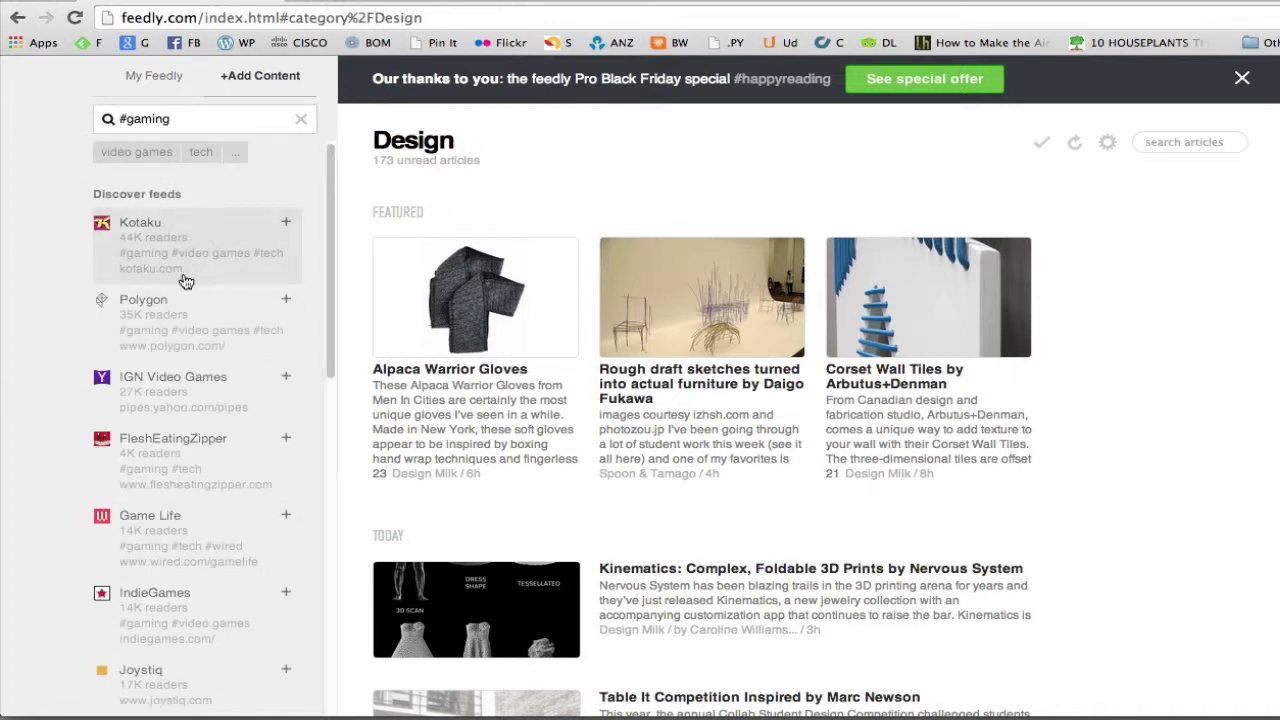
Preview the Kotaku feed's articles, then switch to previewing Polygon - All.
{"action": "left_click", "coordinate": [136, 282]}
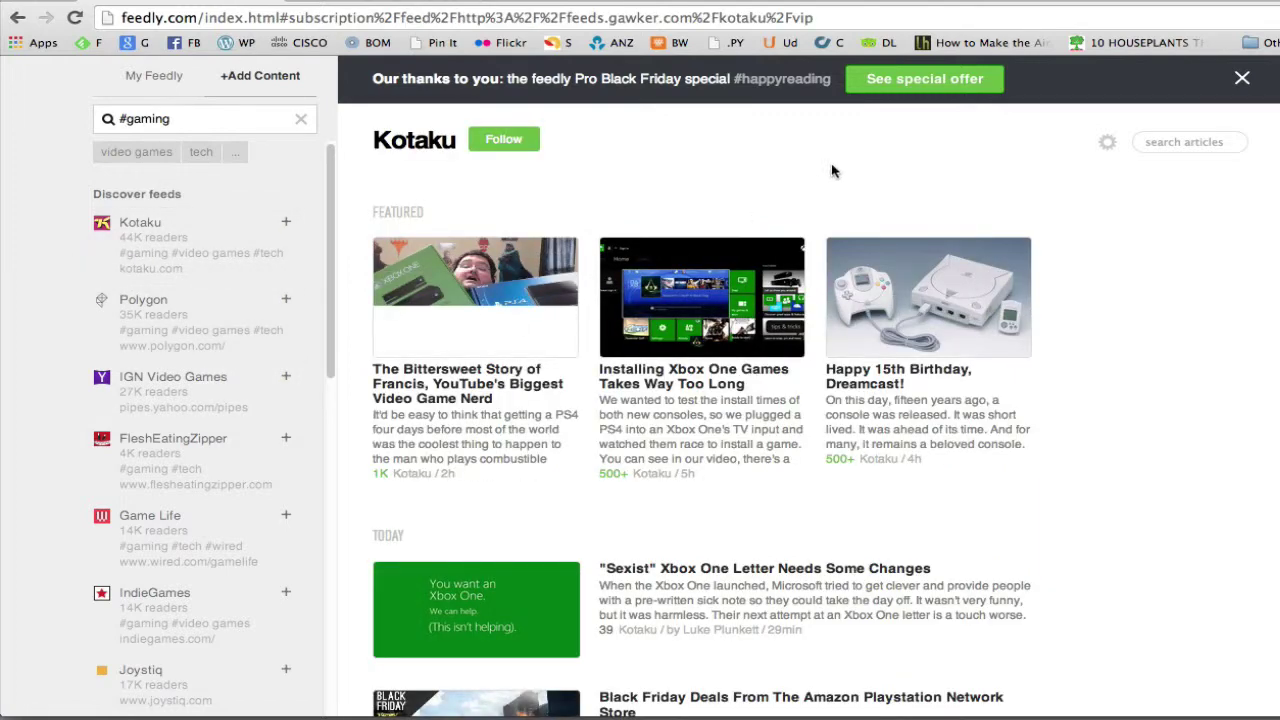
{"action": "scroll", "coordinate": [800, 200], "scroll_direction": "down", "scroll_amount": 5}
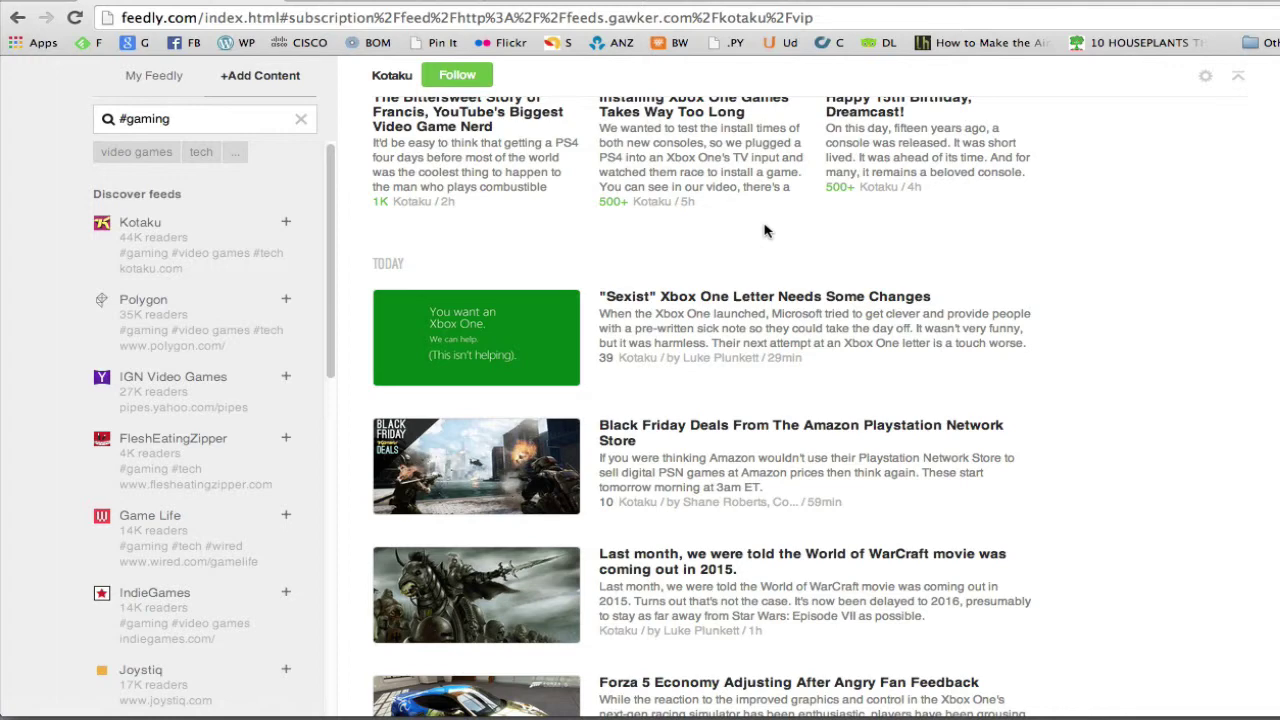
{"action": "scroll", "coordinate": [765, 231], "scroll_direction": "down", "scroll_amount": 5}
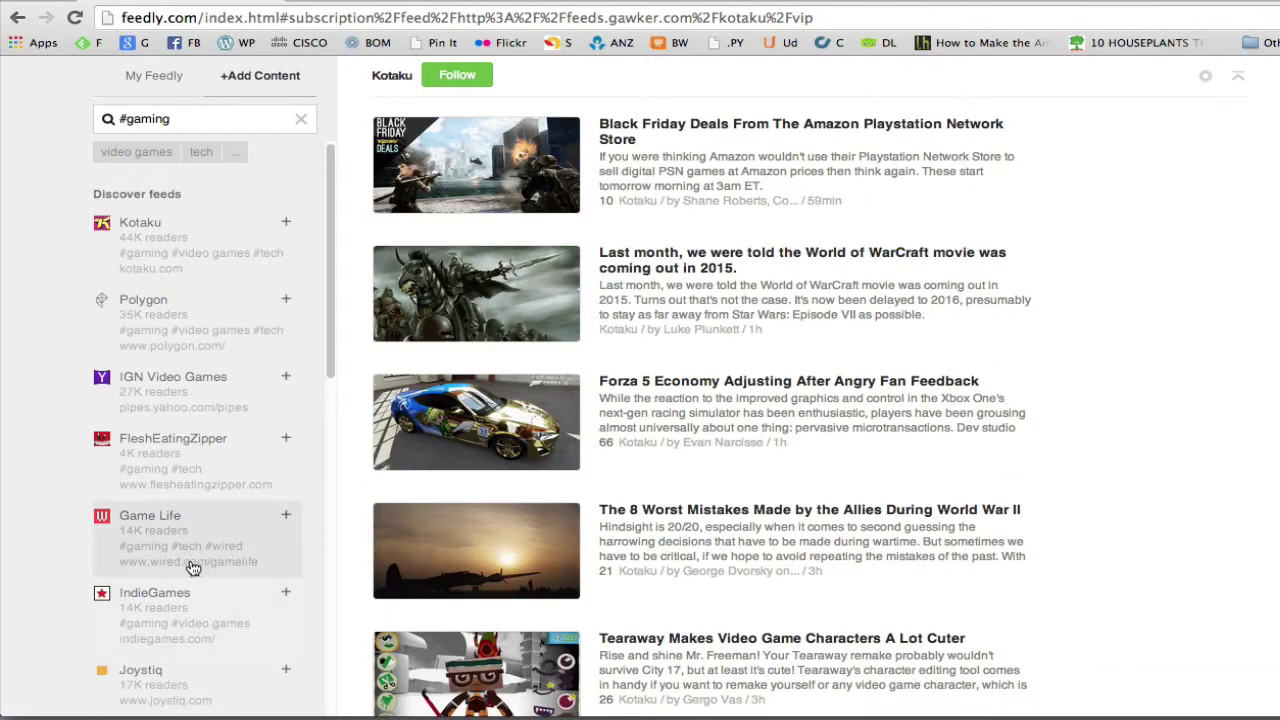
{"action": "left_click", "coordinate": [150, 300]}
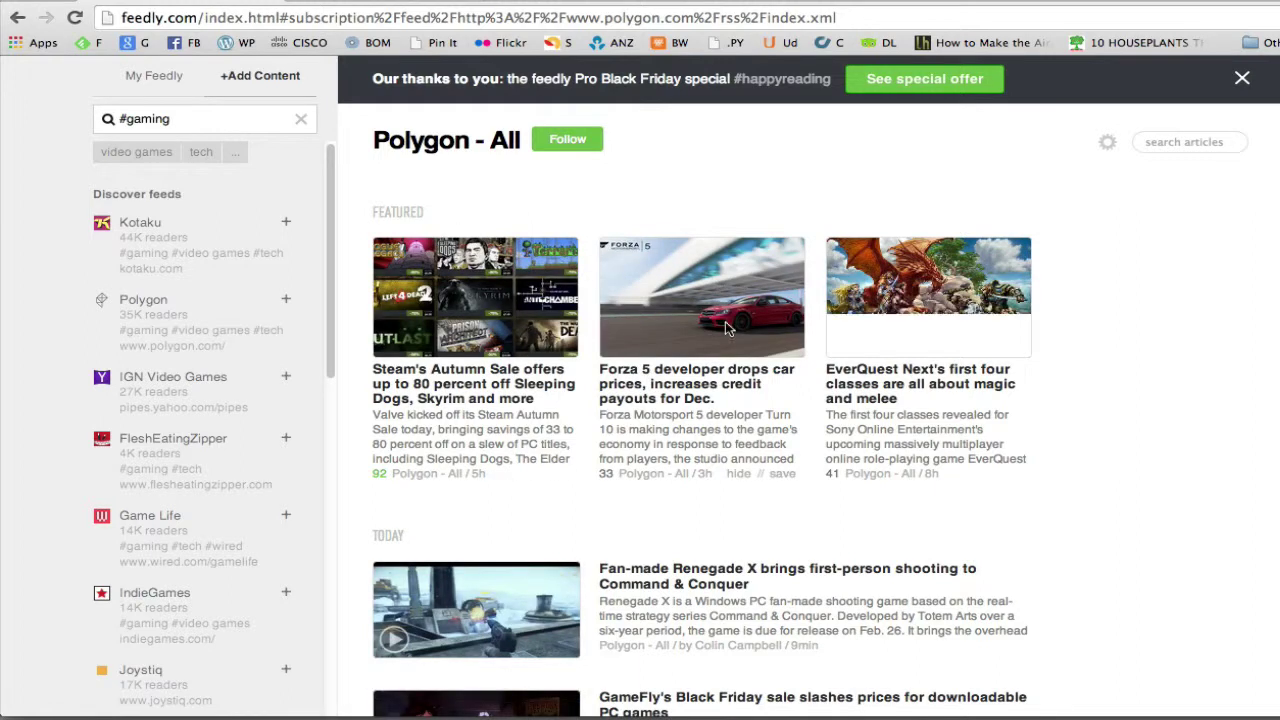
Follow Polygon - All, filing it under the Multimedia category.
{"action": "left_click", "coordinate": [567, 142]}
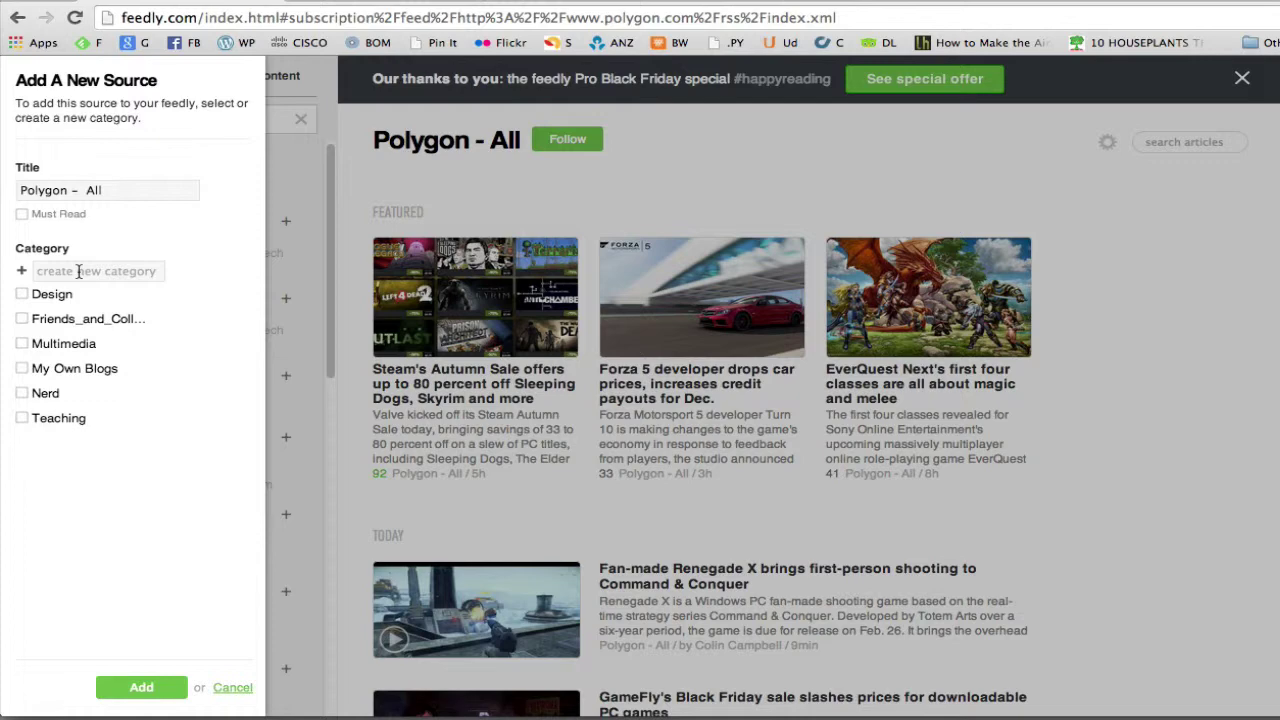
{"action": "left_click", "coordinate": [70, 345]}
{"action": "left_click", "coordinate": [141, 689]}
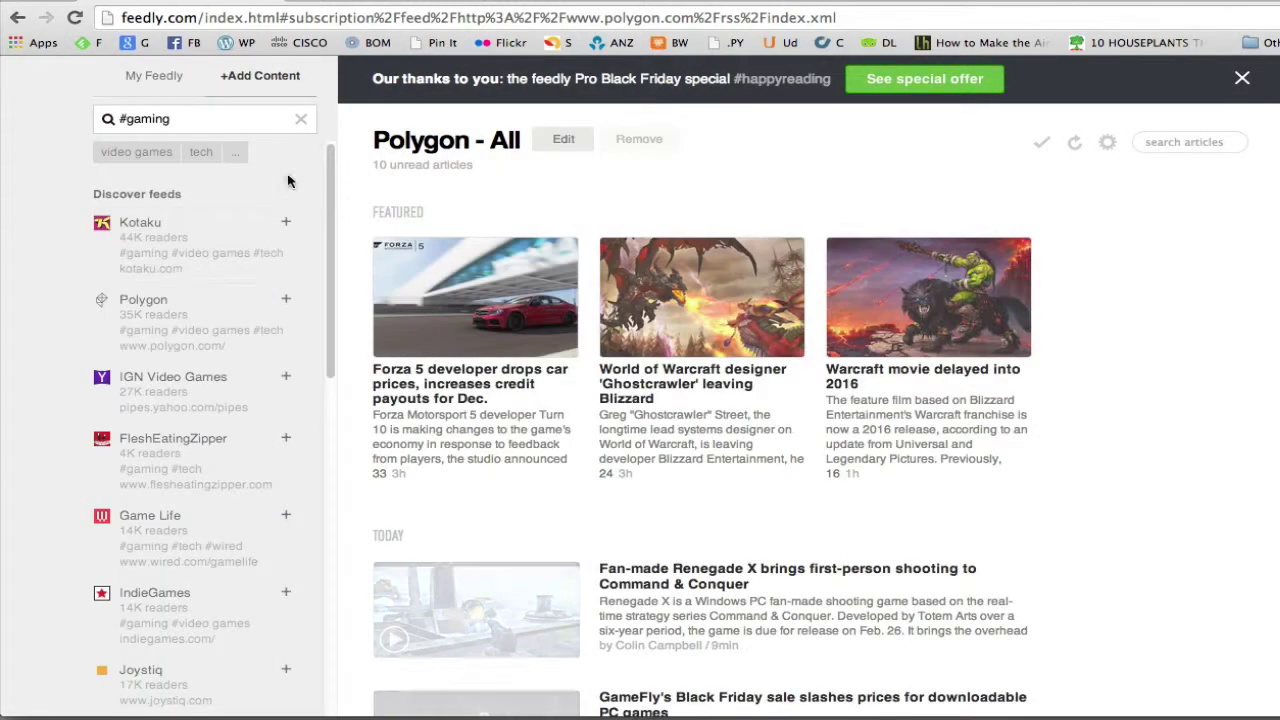
Open Polygon - All under Multimedia in My Feedly and unfollow it.
{"action": "left_click", "coordinate": [153, 80]}
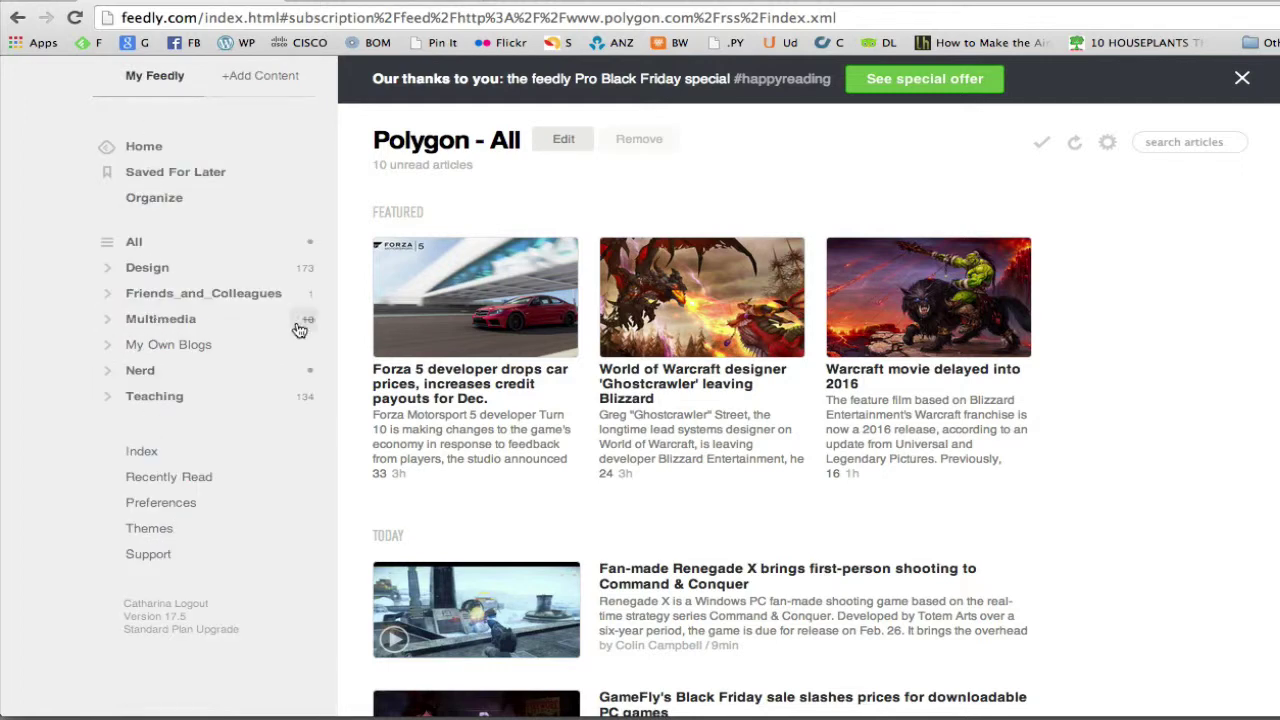
{"action": "left_click", "coordinate": [143, 325]}
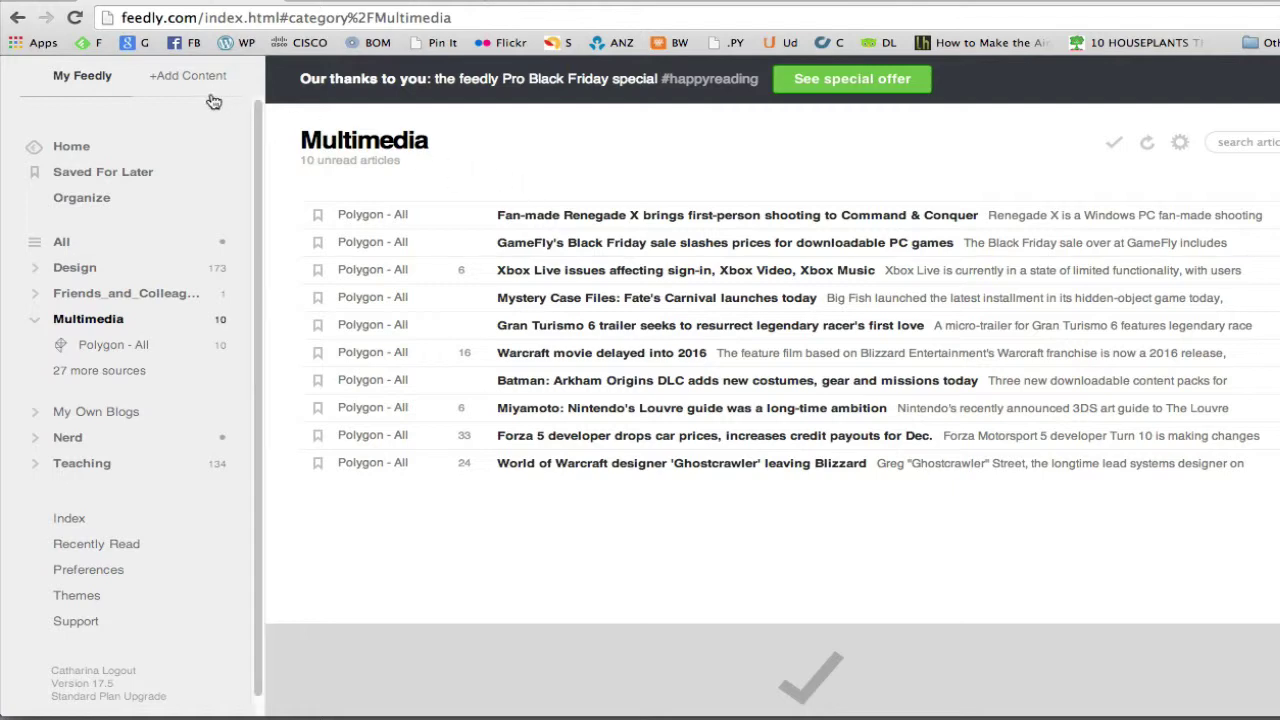
{"action": "right_click", "coordinate": [125, 349]}
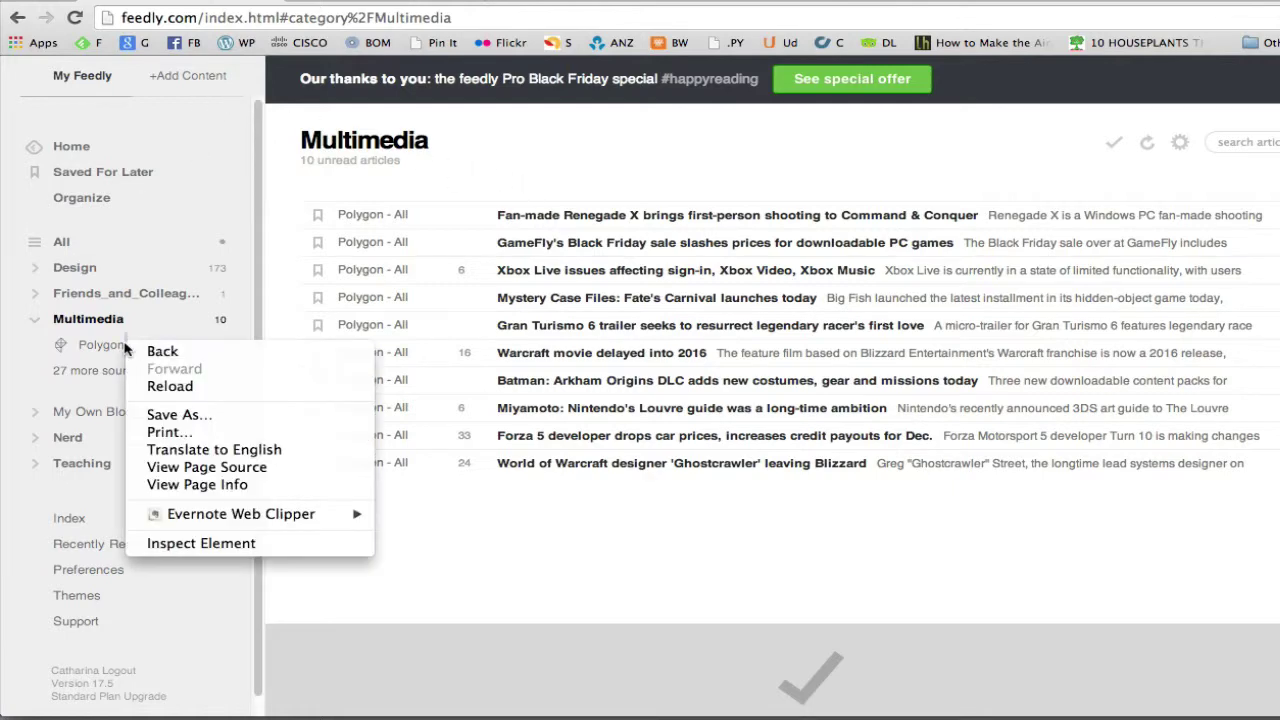
{"action": "left_click", "coordinate": [125, 347]}
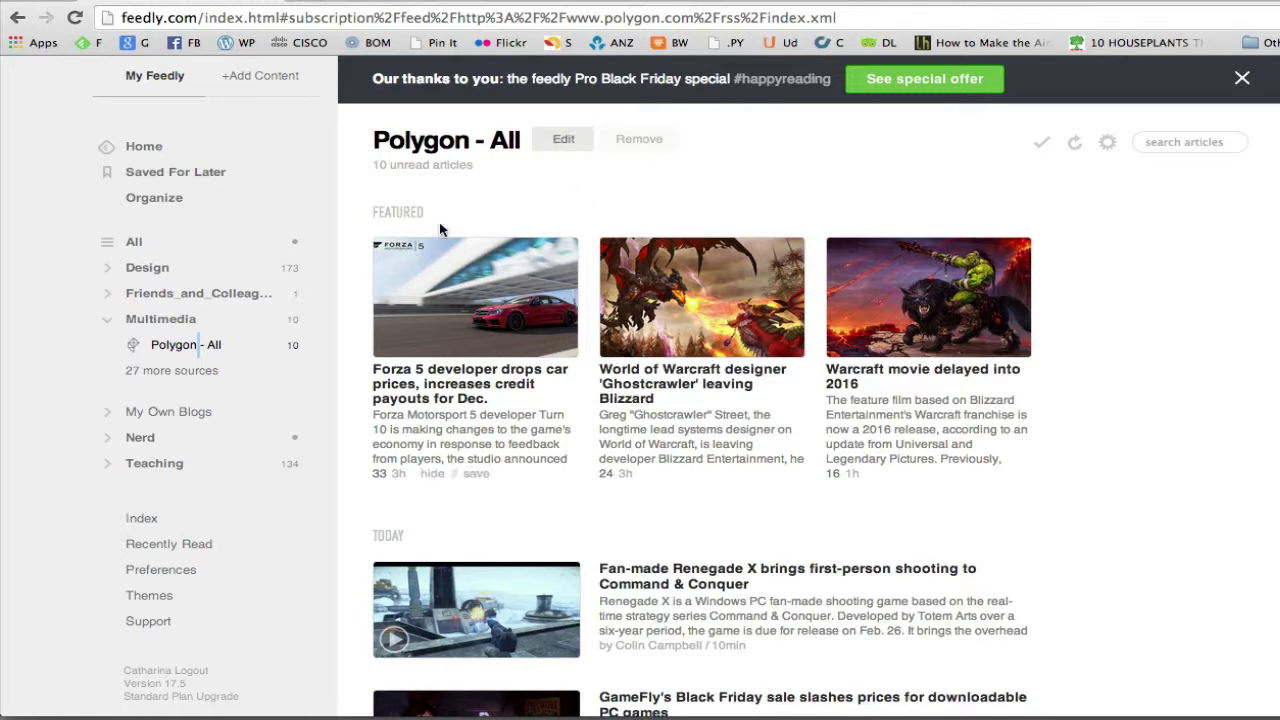
{"action": "left_click", "coordinate": [640, 140]}
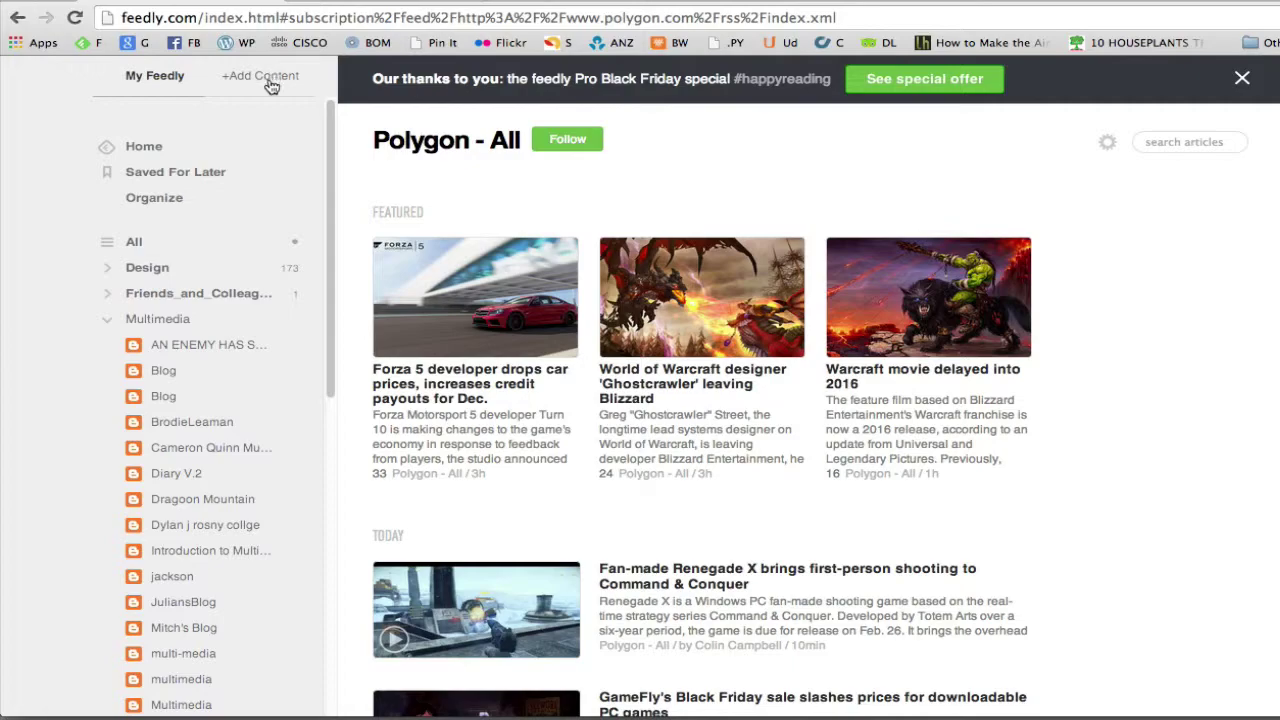
Switch to The Cool Hunter's Amazing Places page and select its web address for copying.
{"action": "left_click", "coordinate": [369, 3]}
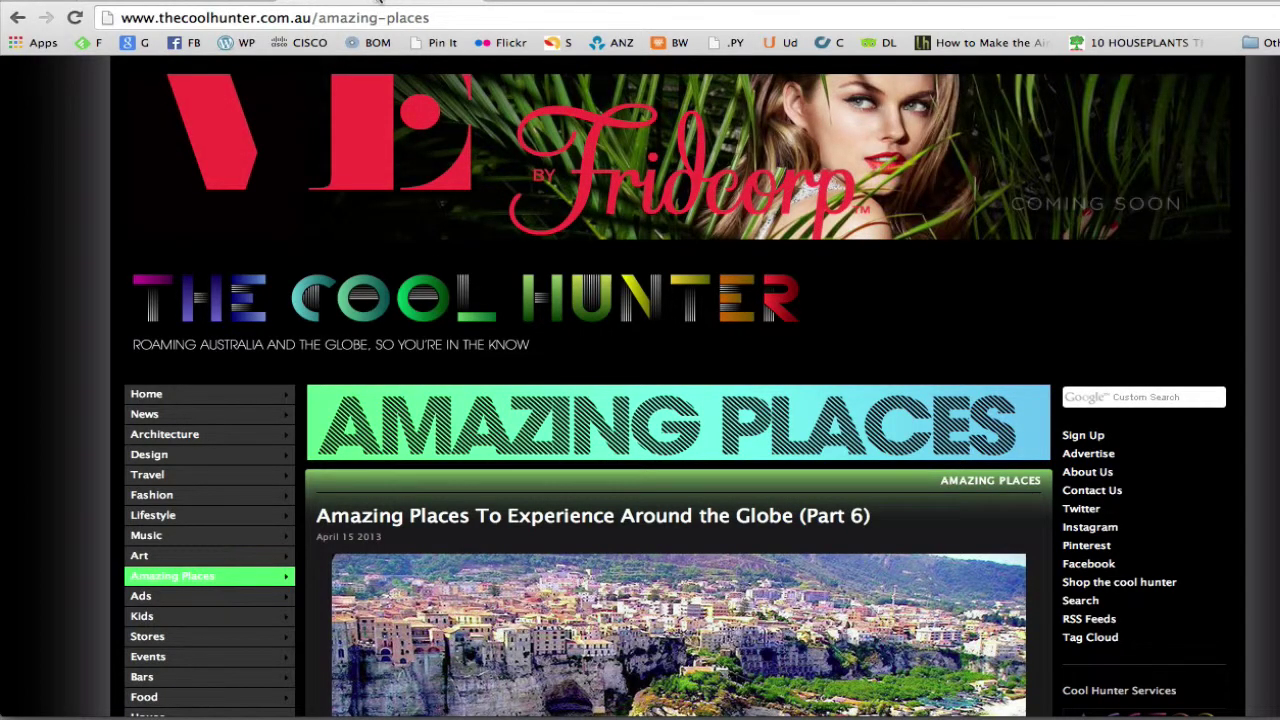
{"action": "scroll", "coordinate": [836, 351], "scroll_direction": "down", "scroll_amount": 5}
{"action": "scroll", "coordinate": [836, 351], "scroll_direction": "down", "scroll_amount": 20}
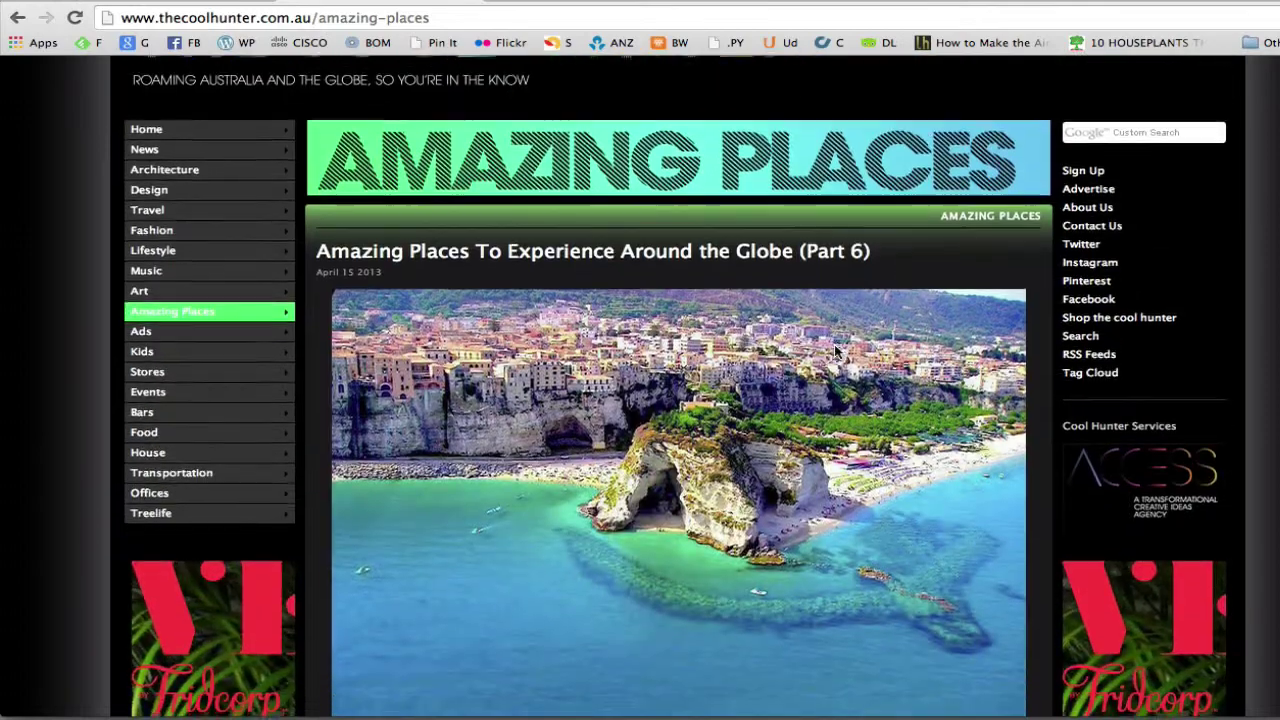
{"action": "scroll", "coordinate": [752, 368], "scroll_direction": "up", "scroll_amount": 20}
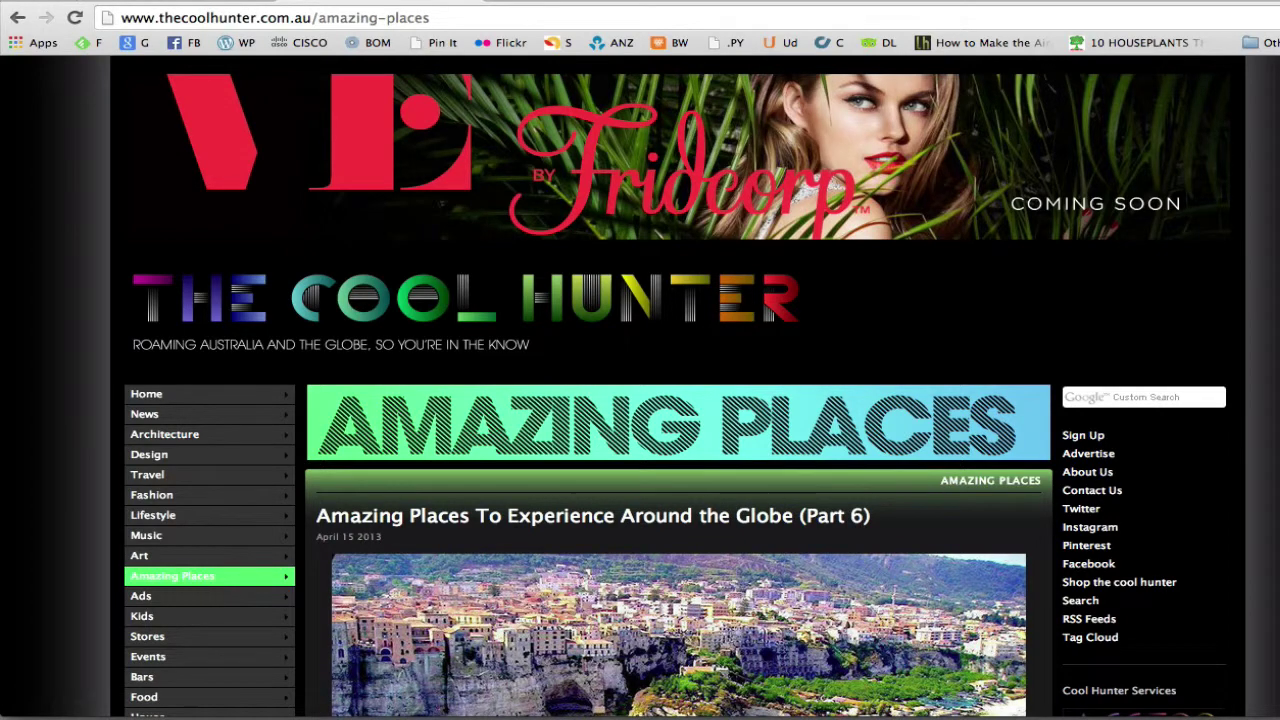
{"action": "left_click", "coordinate": [455, 19]}
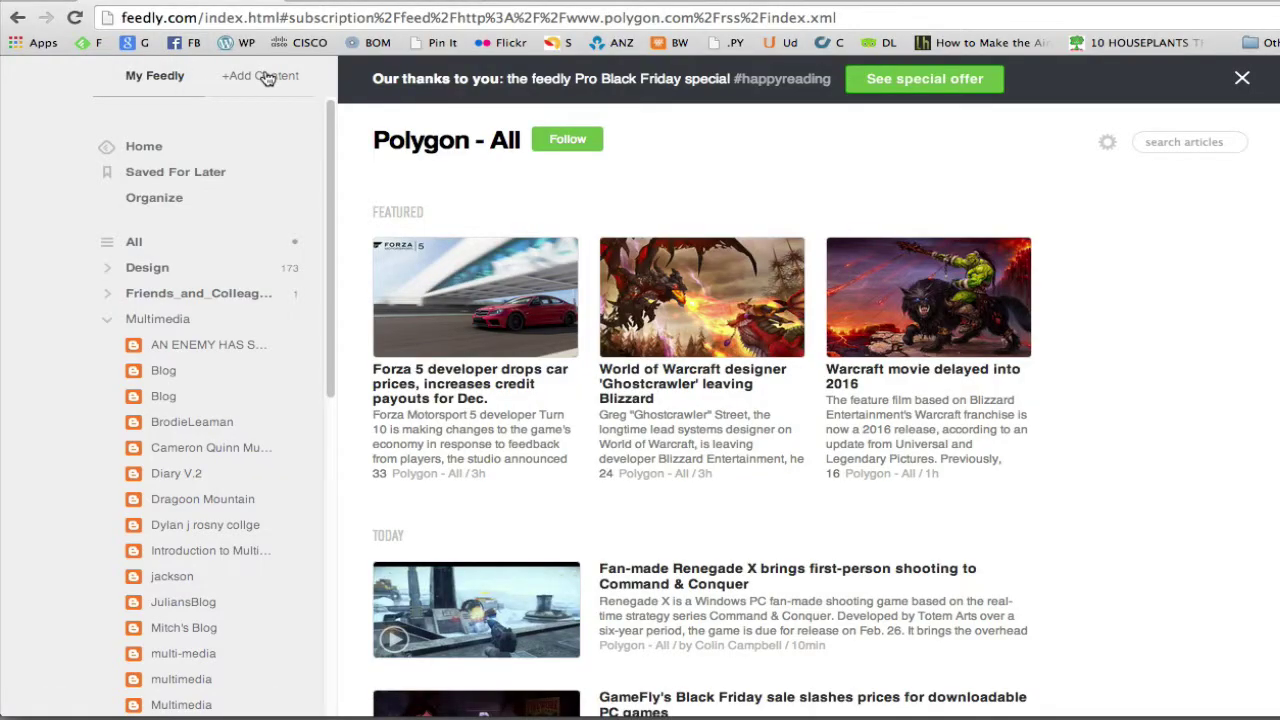
Paste the Amazing Places URL into Add Content and choose the CoolHunter RSS Feed.
{"action": "left_click", "coordinate": [260, 75]}
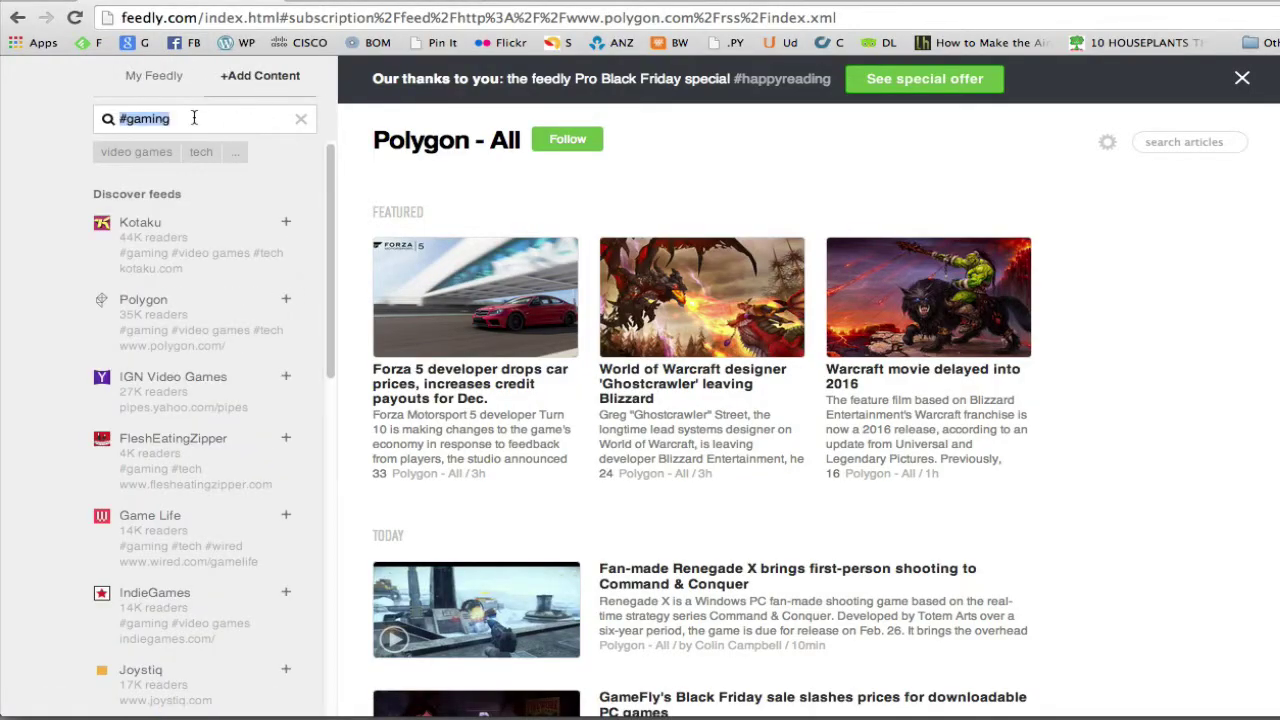
{"action": "key", "text": "super+v"}
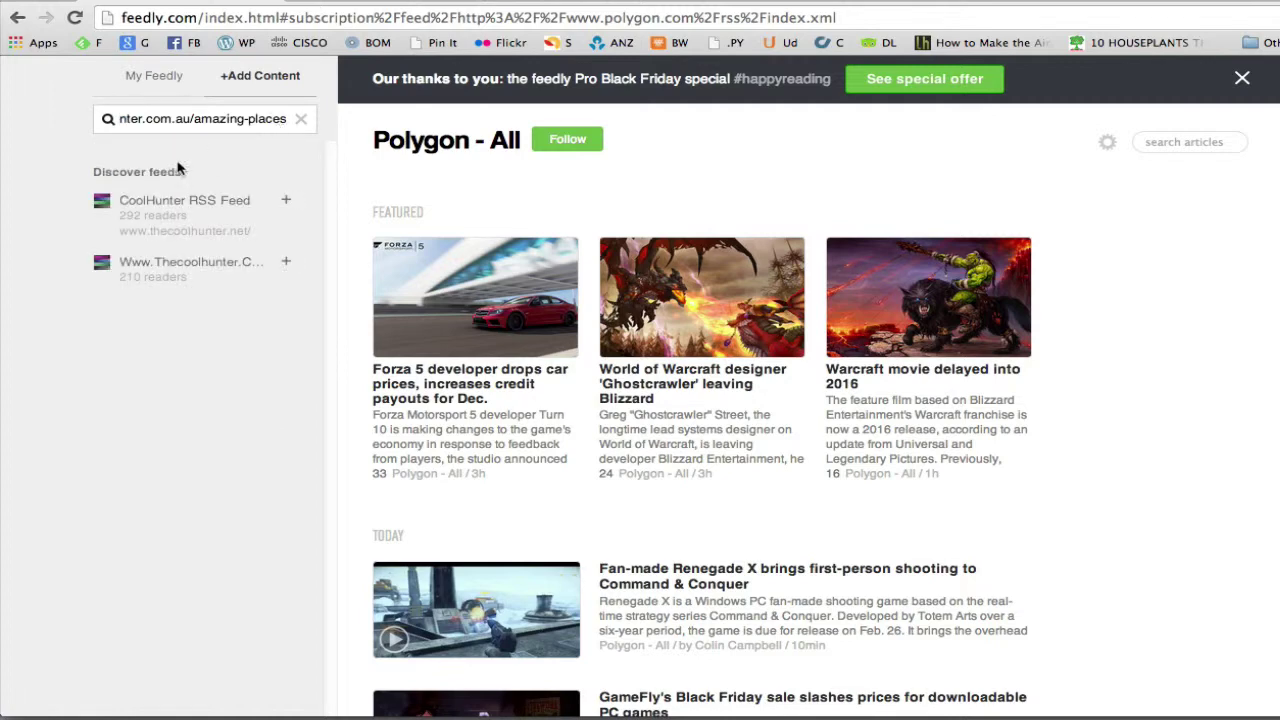
{"action": "left_click", "coordinate": [287, 204]}
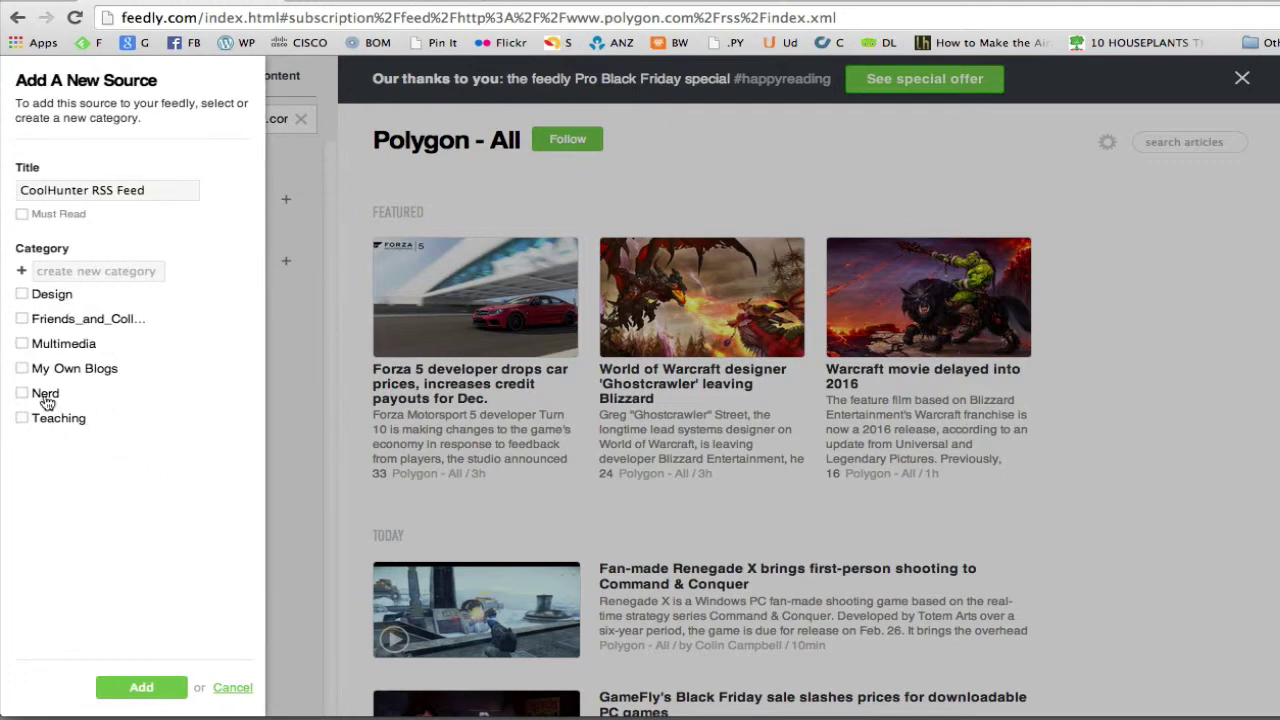
Create a new category 'Amazing Places' and add the feed to it.
{"action": "left_click", "coordinate": [62, 272]}
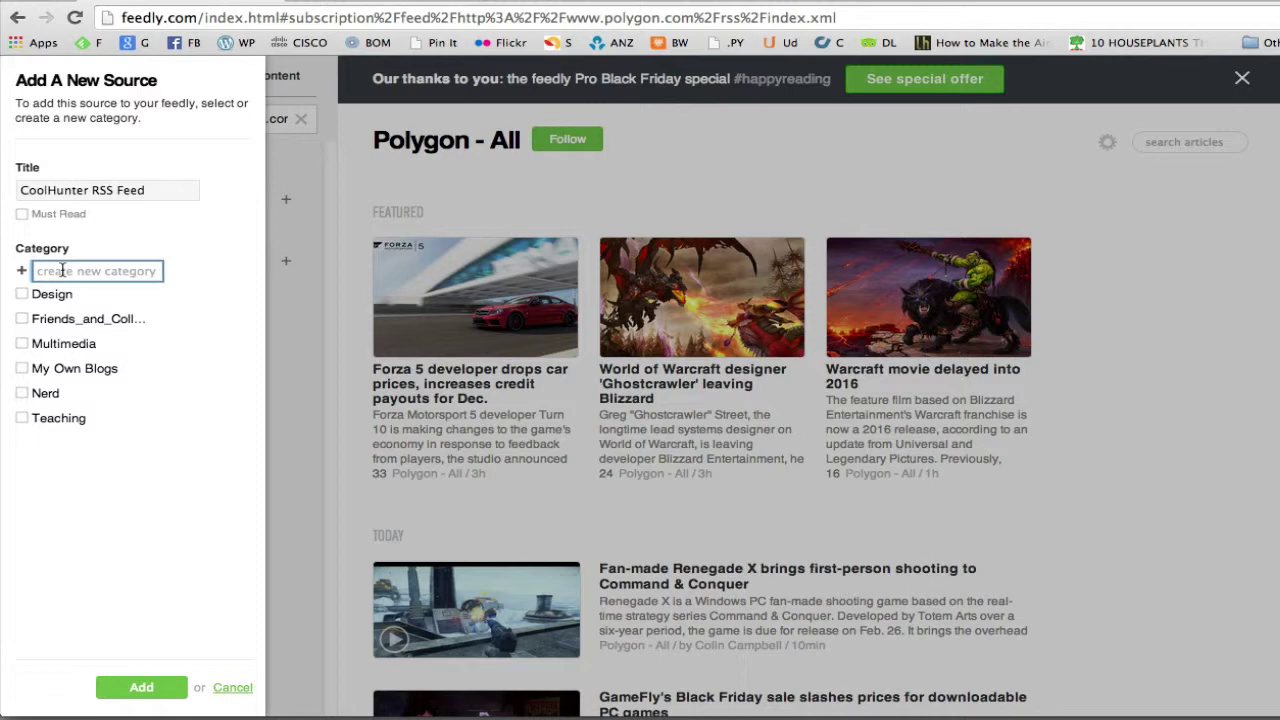
{"action": "type", "text": "Travel"}
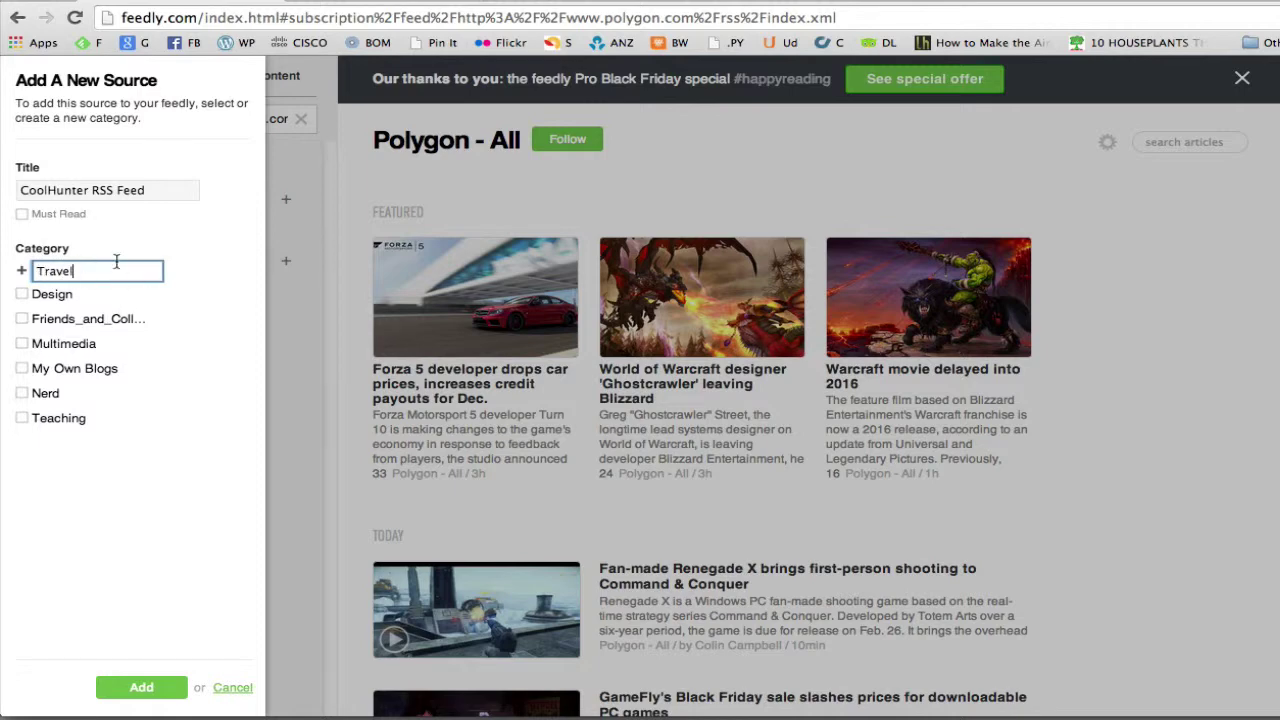
{"action": "left_click_drag", "start_coordinate": [86, 271], "coordinate": [3, 265]}
{"action": "type", "text": "Amazing Places"}
{"action": "left_click", "coordinate": [141, 688]}
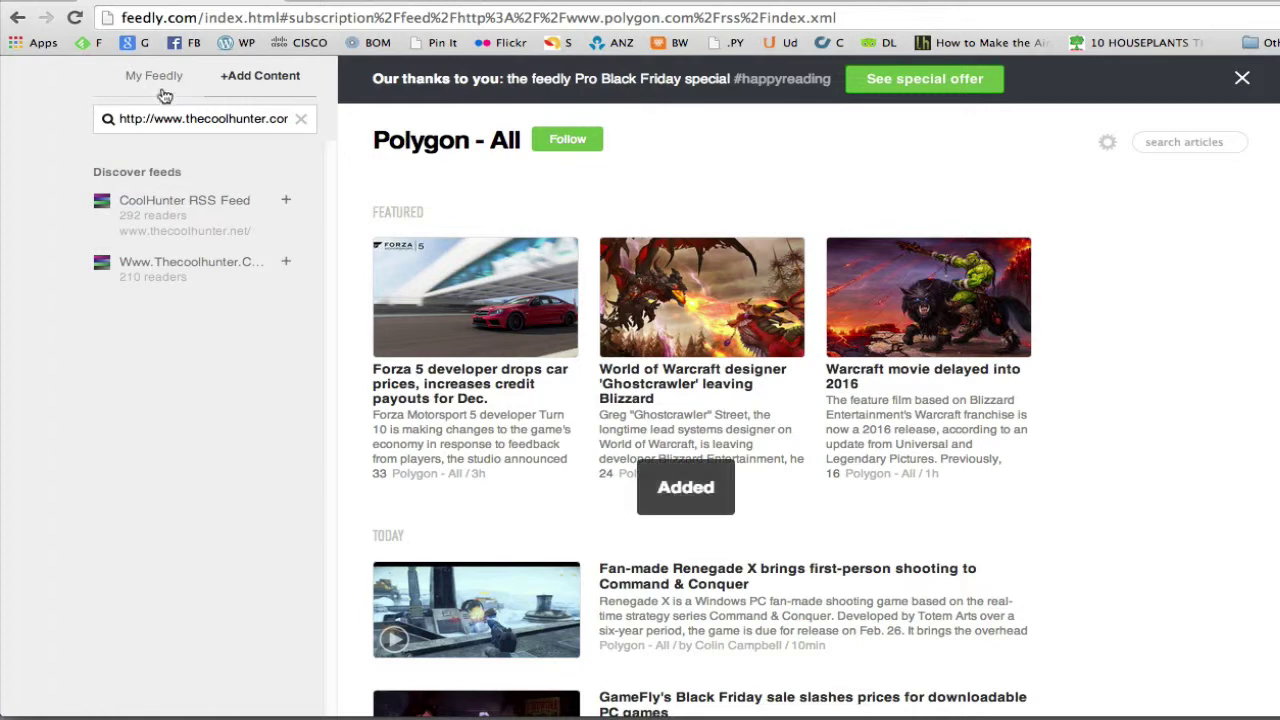
Collapse the Multimedia feed list and expand Amazing Places to reveal the CoolHunter feed.
{"action": "left_click", "coordinate": [163, 89]}
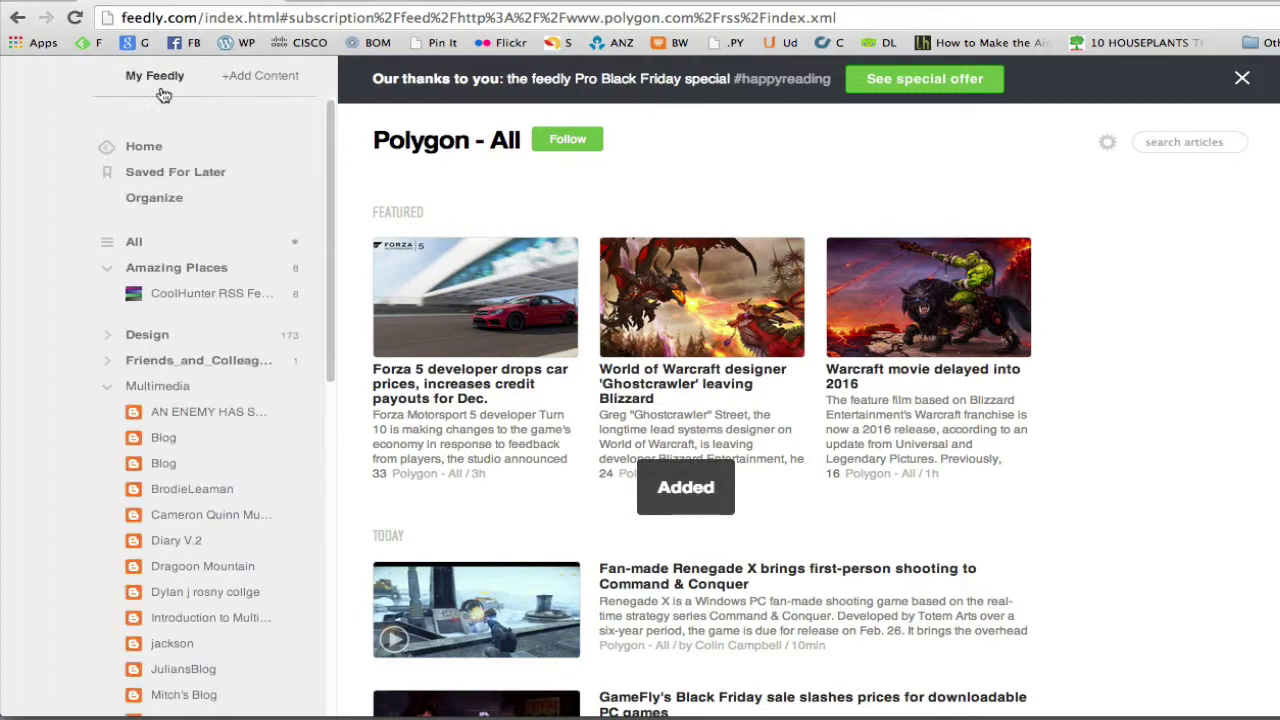
{"action": "left_click", "coordinate": [106, 389]}
{"action": "left_click", "coordinate": [108, 270]}
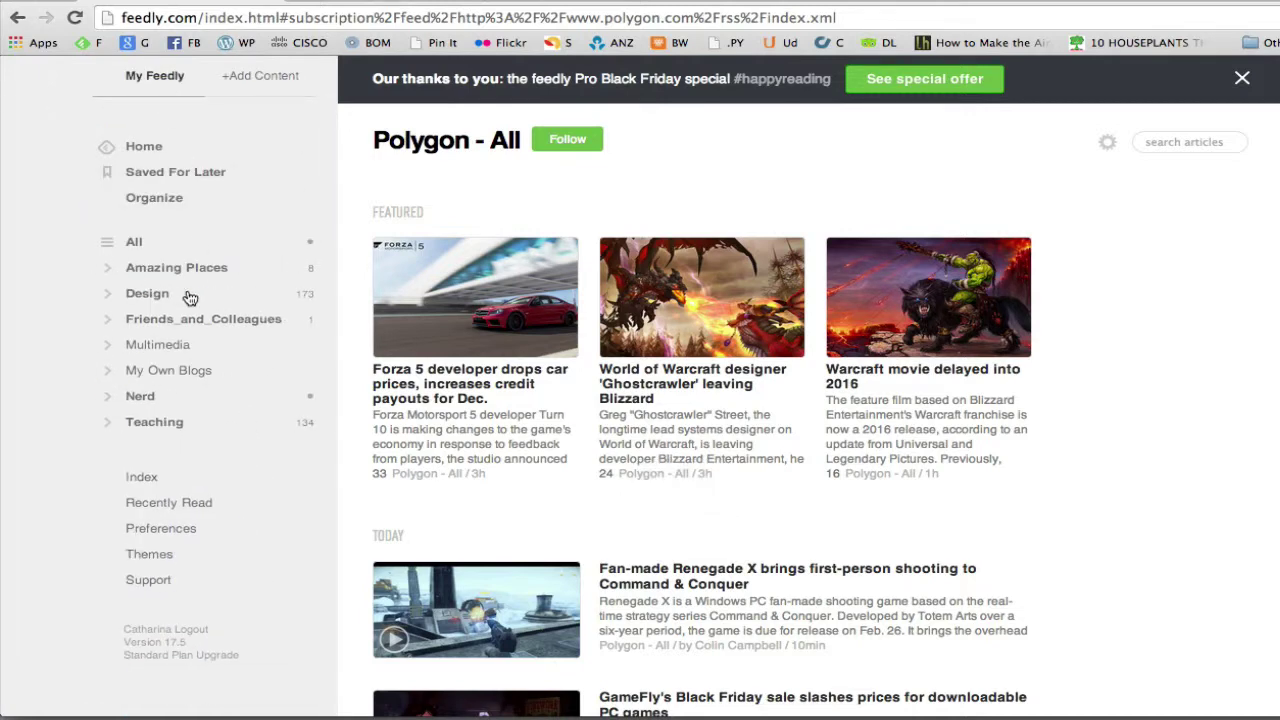
{"action": "left_click", "coordinate": [108, 270]}
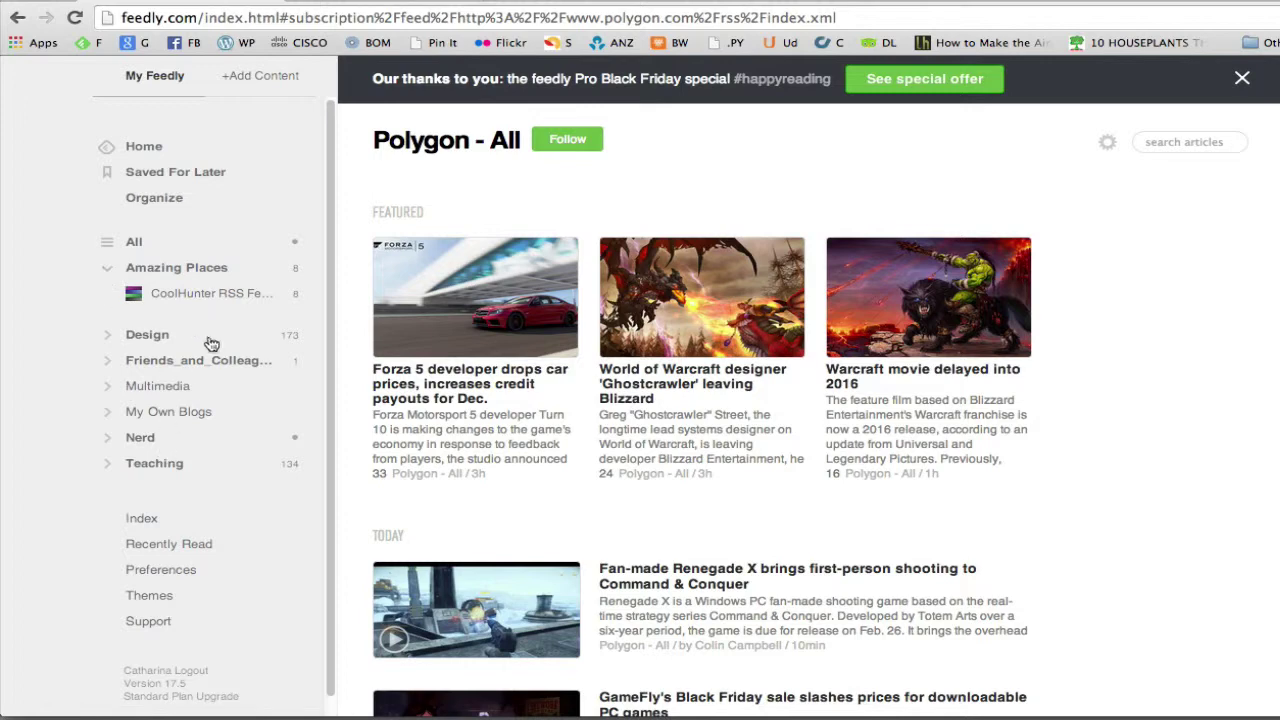
Browse the Amazing Places articles from CoolHunter, then go back to Home.
{"action": "left_click", "coordinate": [214, 272]}
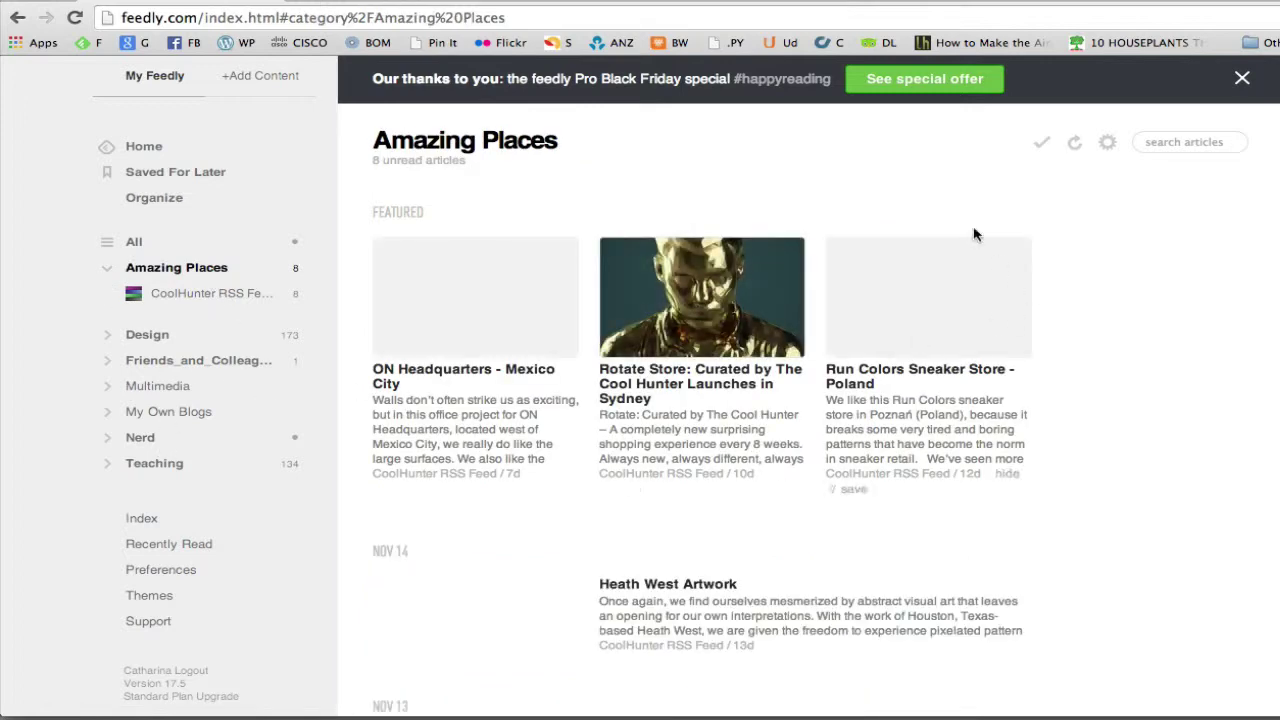
{"action": "scroll", "coordinate": [841, 415], "scroll_direction": "down", "scroll_amount": 4}
{"action": "scroll", "coordinate": [841, 415], "scroll_direction": "down", "scroll_amount": 10}
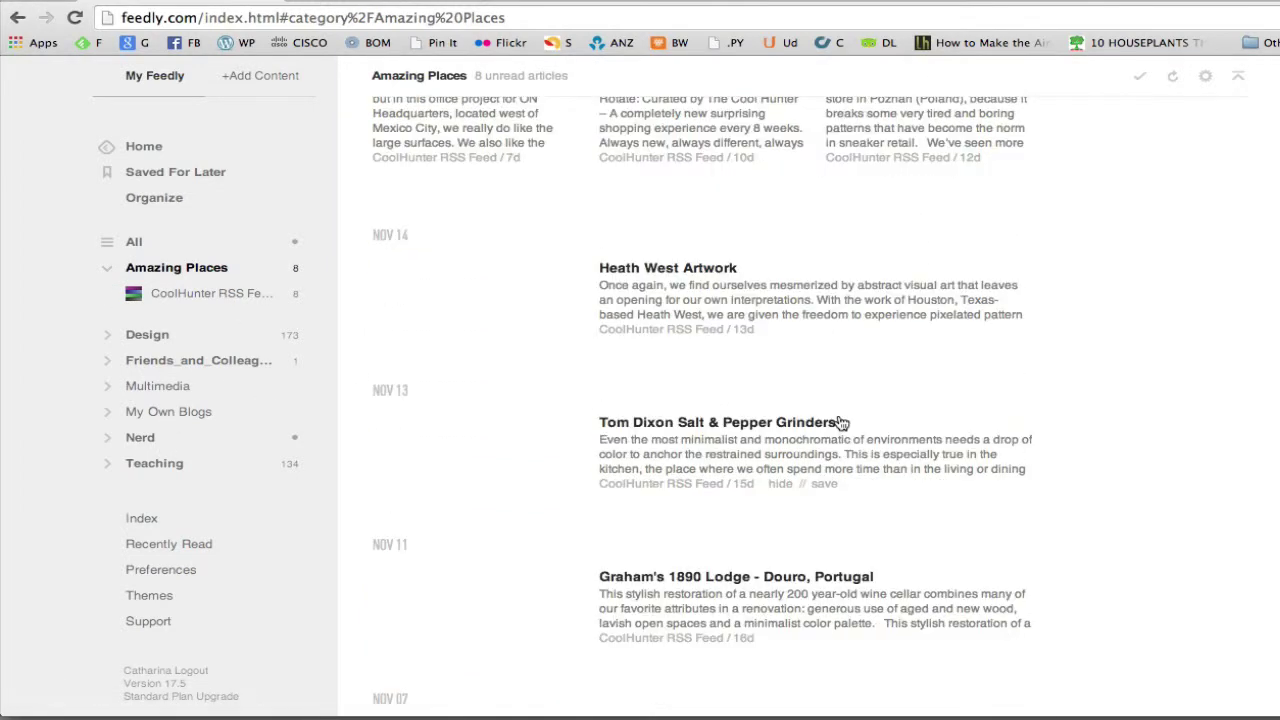
{"action": "scroll", "coordinate": [843, 423], "scroll_direction": "up", "scroll_amount": 14}
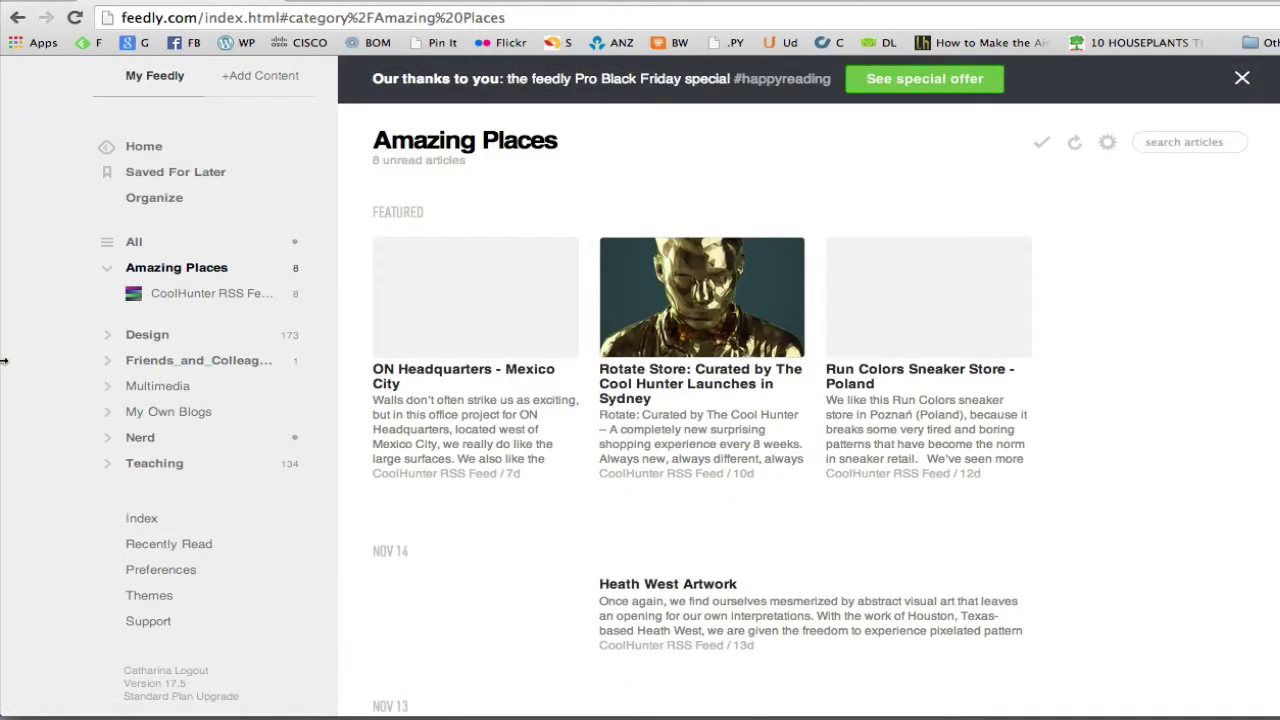
{"action": "left_click", "coordinate": [143, 150]}
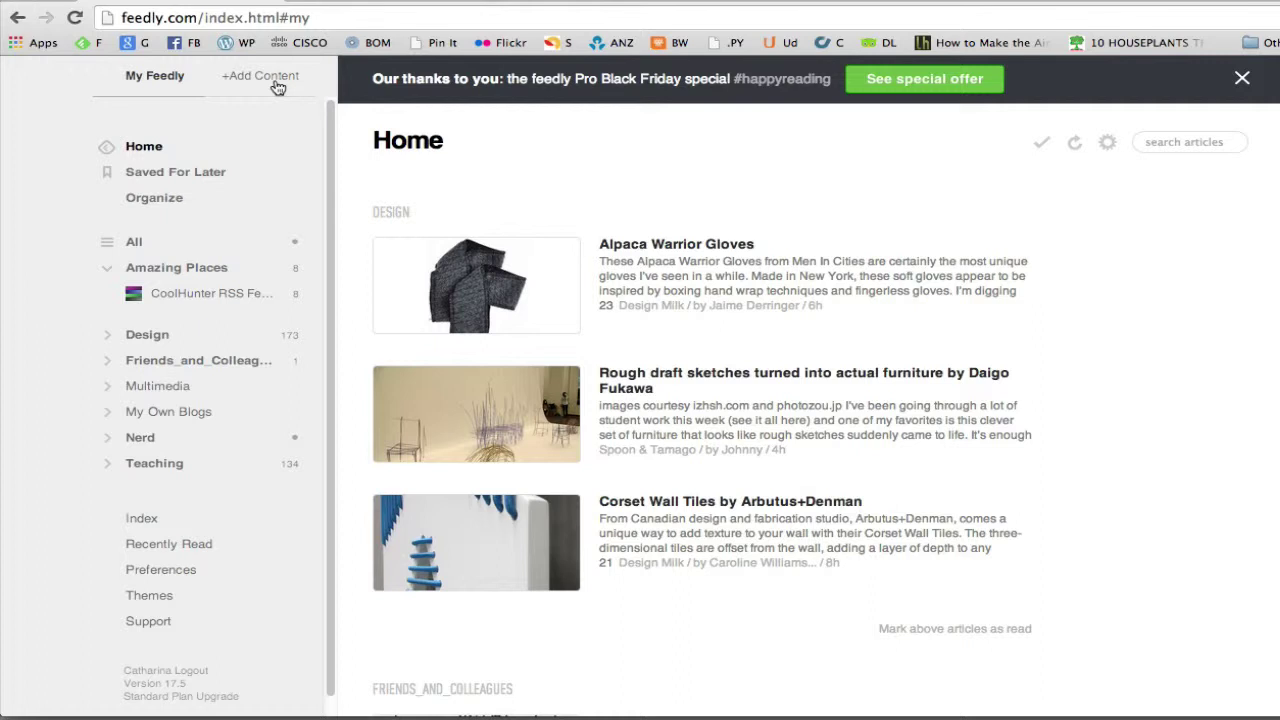
Return to the My Feedly category list and open the Multimedia category's student blog posts.
{"action": "left_click", "coordinate": [275, 80]}
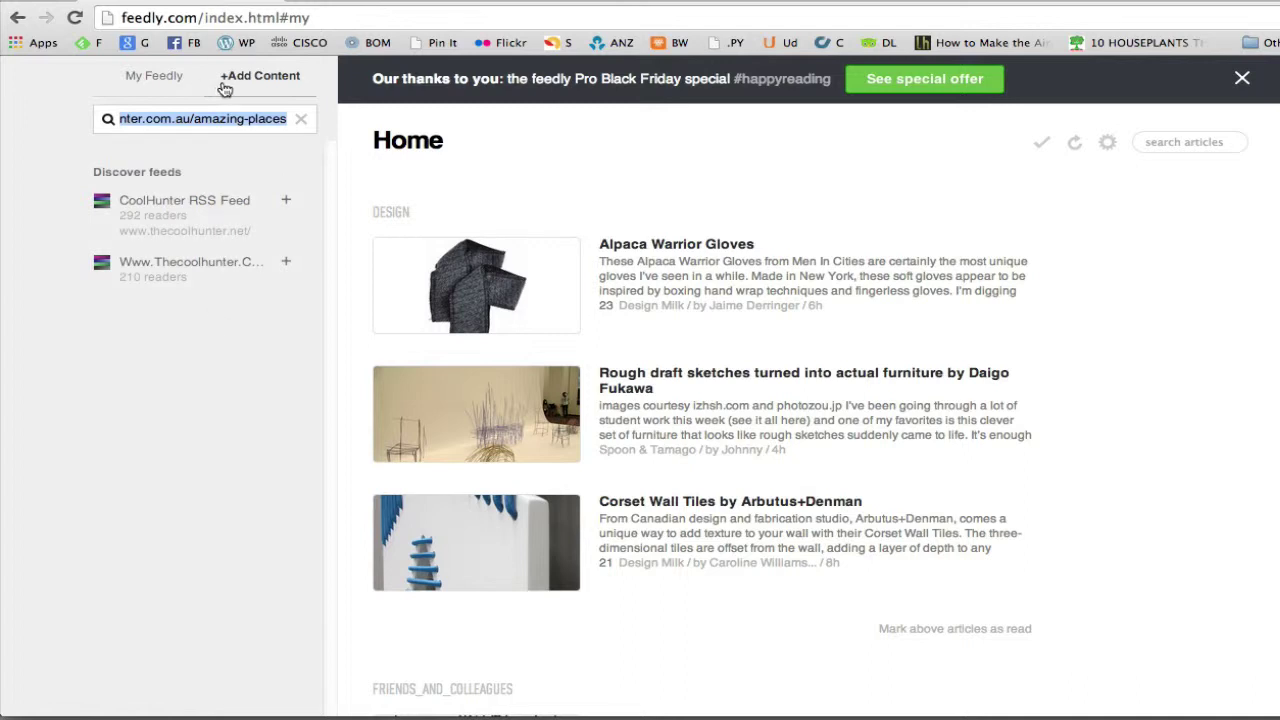
{"action": "left_click", "coordinate": [160, 77]}
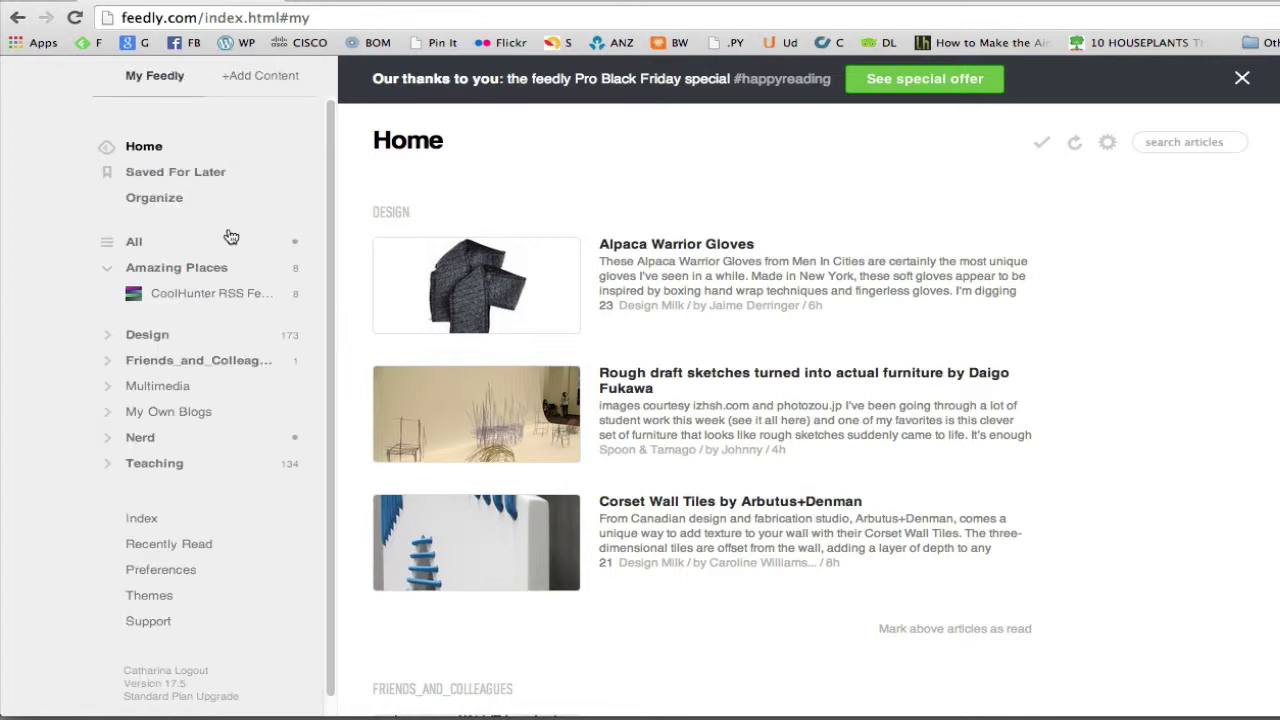
{"action": "left_click", "coordinate": [214, 389]}
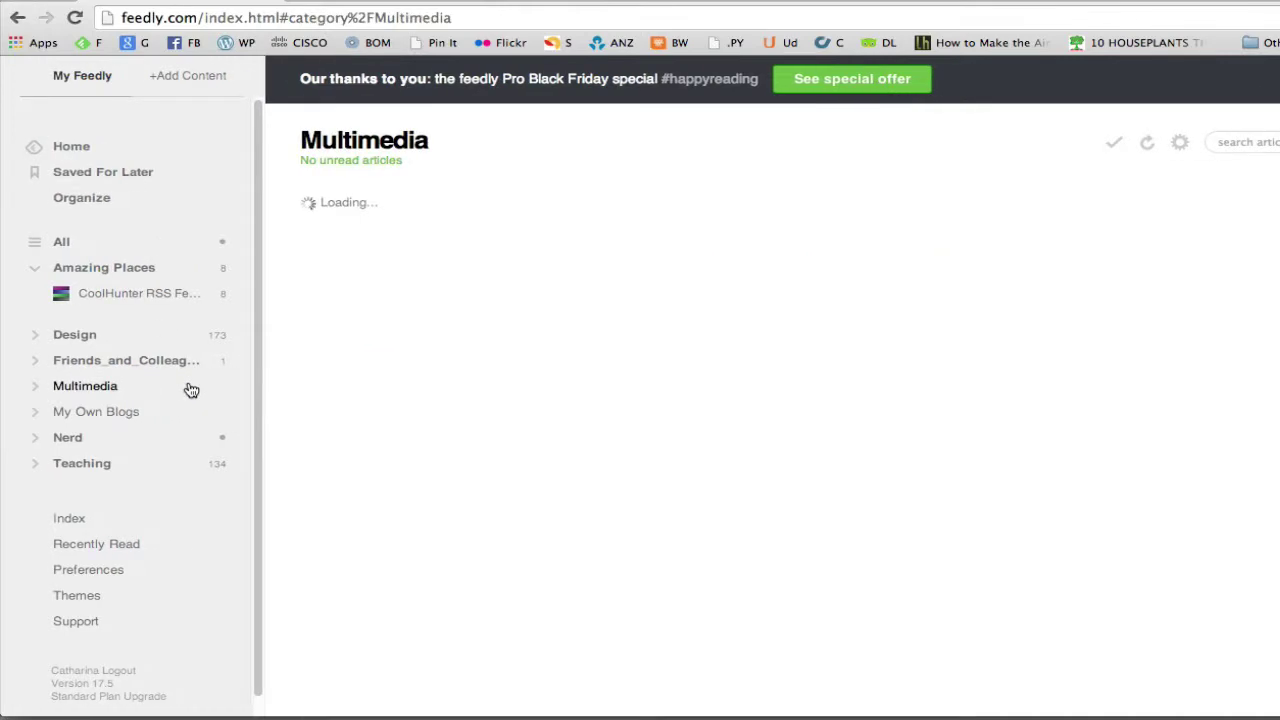